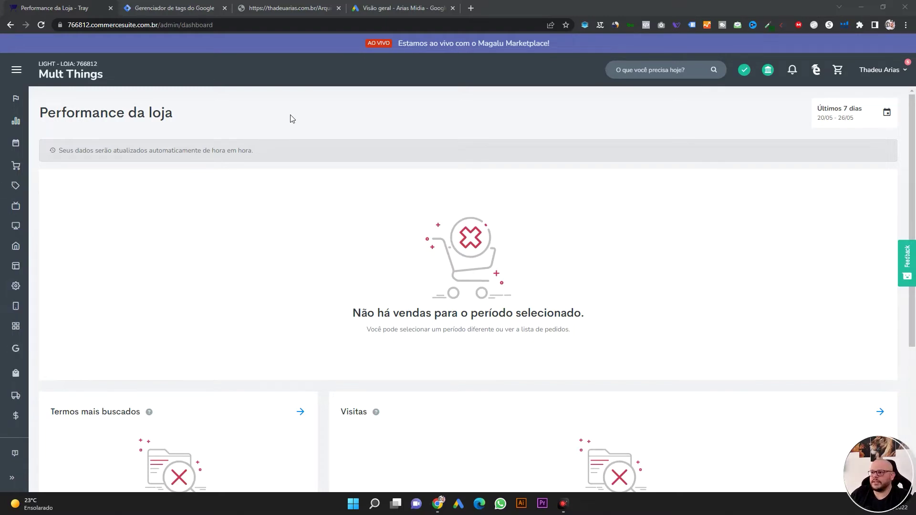
{"action": "left_click", "coordinate": [295, 10]}
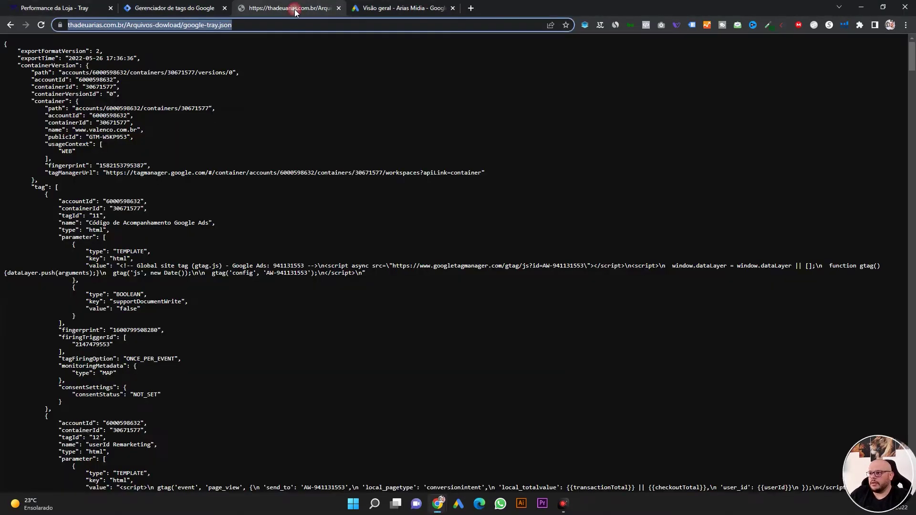
{"action": "left_click", "coordinate": [319, 112]}
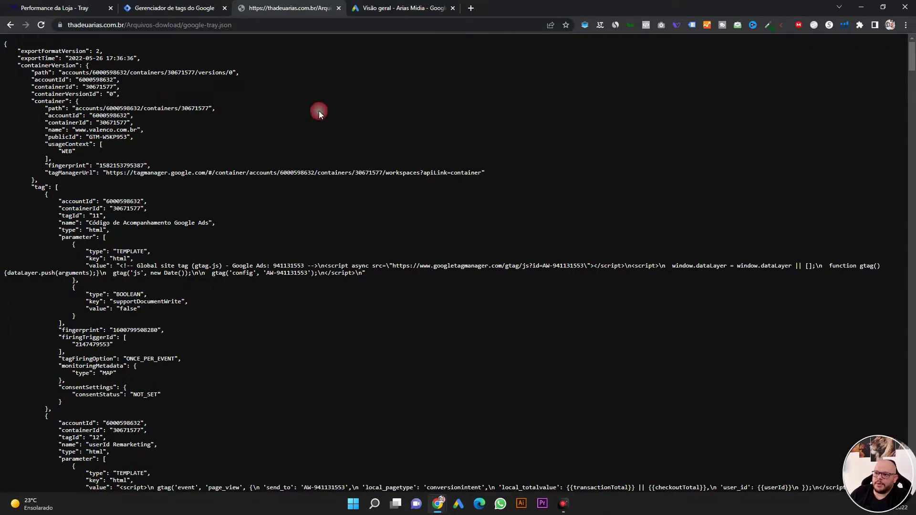
{"action": "right_click", "coordinate": [447, 82]}
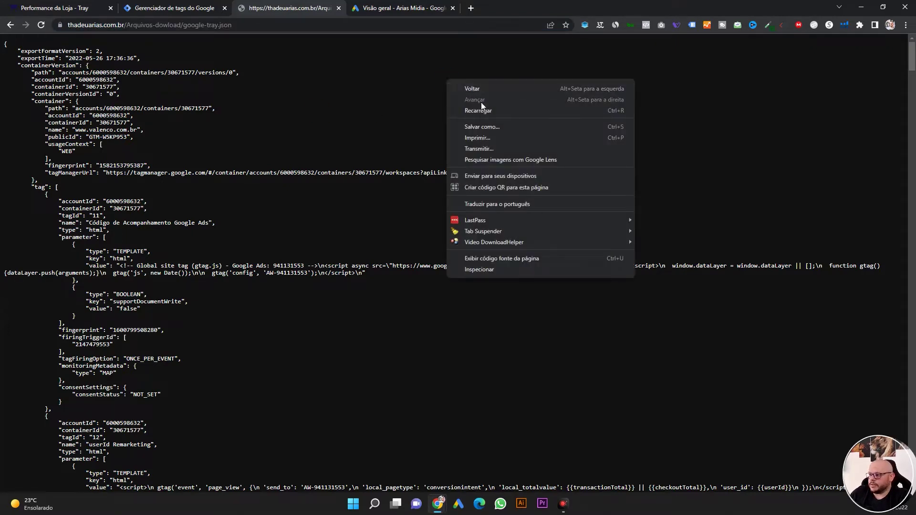
{"action": "left_click", "coordinate": [505, 129]}
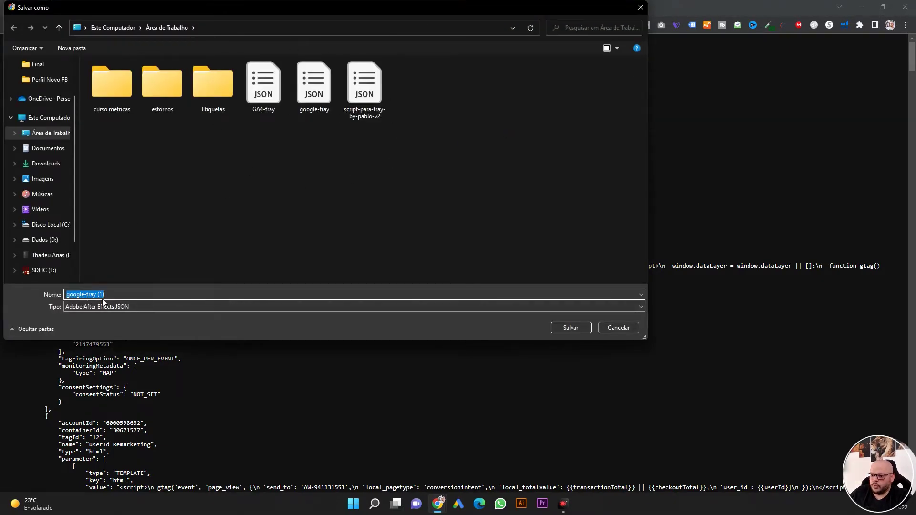
{"action": "left_click", "coordinate": [616, 330]}
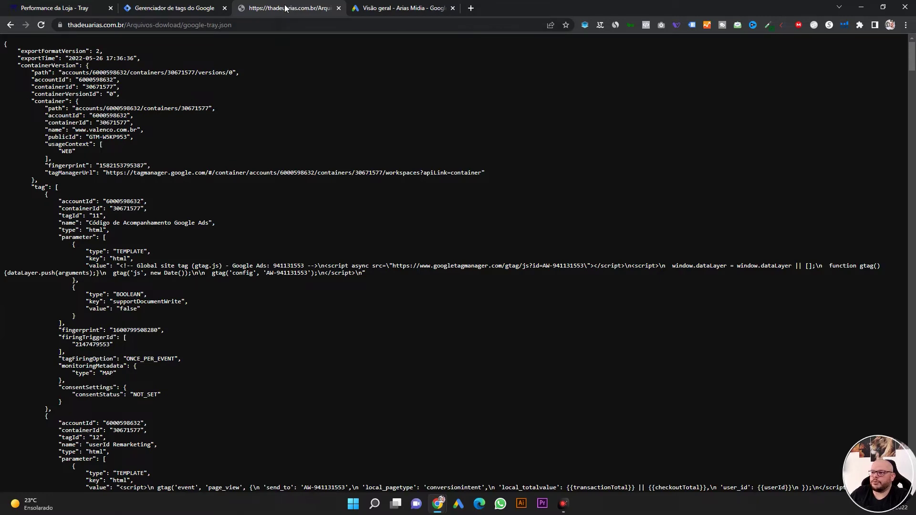
{"action": "key", "text": "ctrl+w"}
- Open the container import for Mult Thuigs Tray in Google Tag Manager and choose google-tray.json as the file to import
{"action": "left_click", "coordinate": [186, 4]}
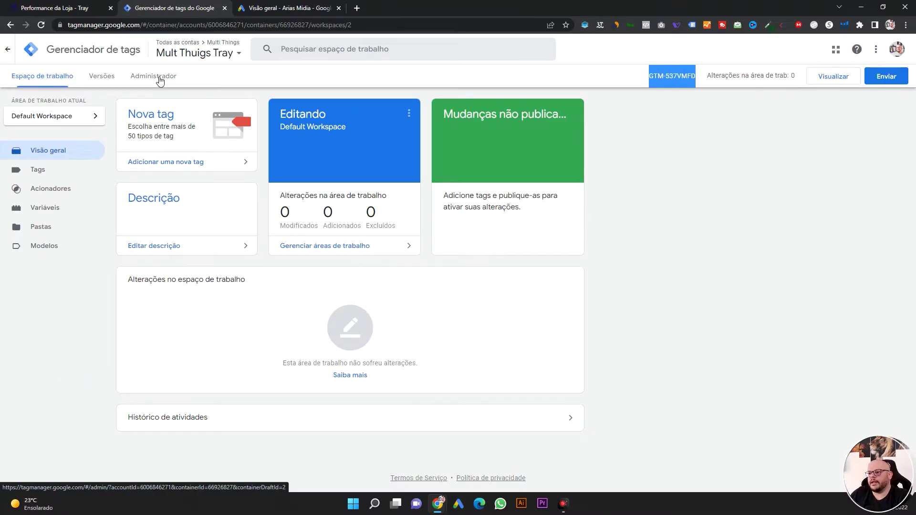
{"action": "left_click", "coordinate": [160, 80]}
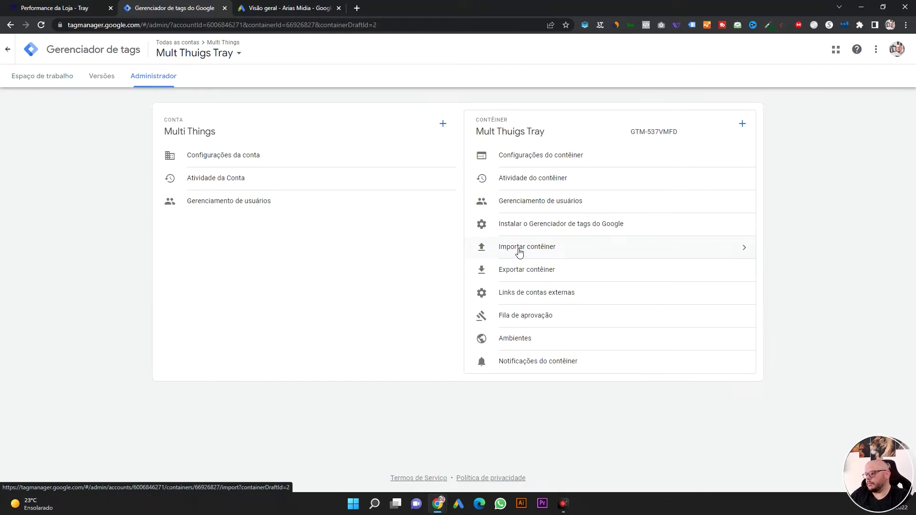
{"action": "left_click", "coordinate": [519, 252]}
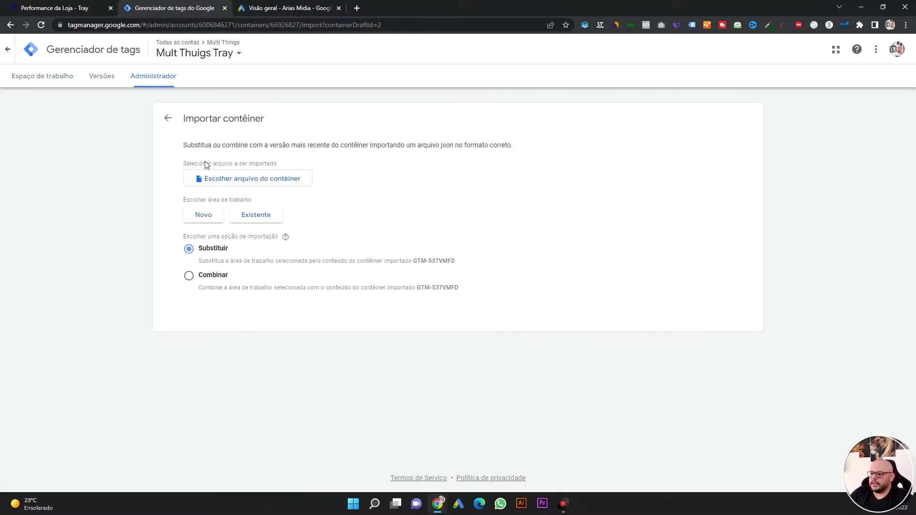
{"action": "left_click", "coordinate": [255, 179]}
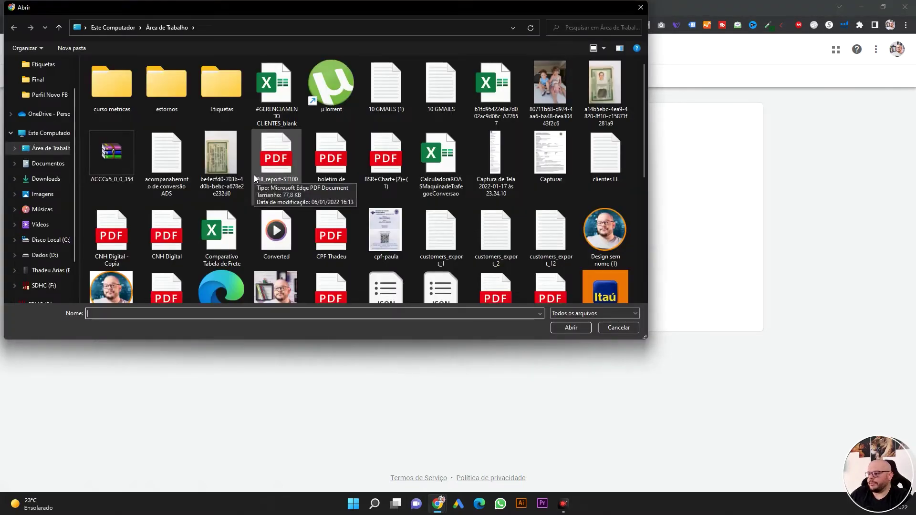
{"action": "scroll", "coordinate": [254, 178], "scroll_direction": "down", "scroll_amount": 2}
{"action": "left_click", "coordinate": [439, 189]}
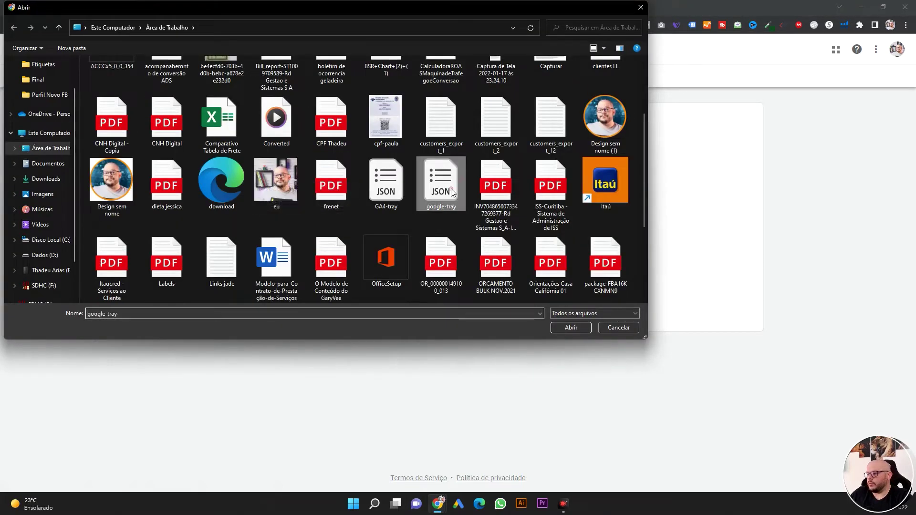
{"action": "left_click", "coordinate": [572, 328]}
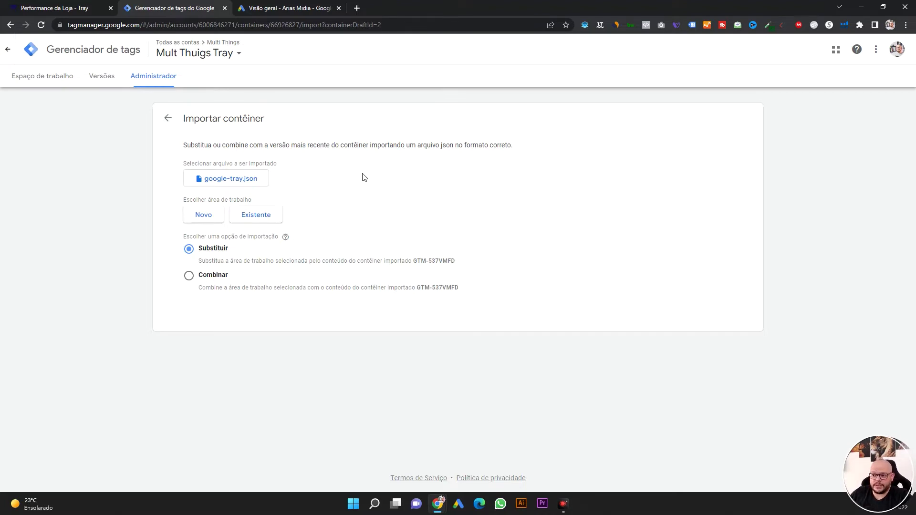
- Import the container into the existing Default Workspace with the Substituir option and confirm the import
{"action": "left_click", "coordinate": [204, 278]}
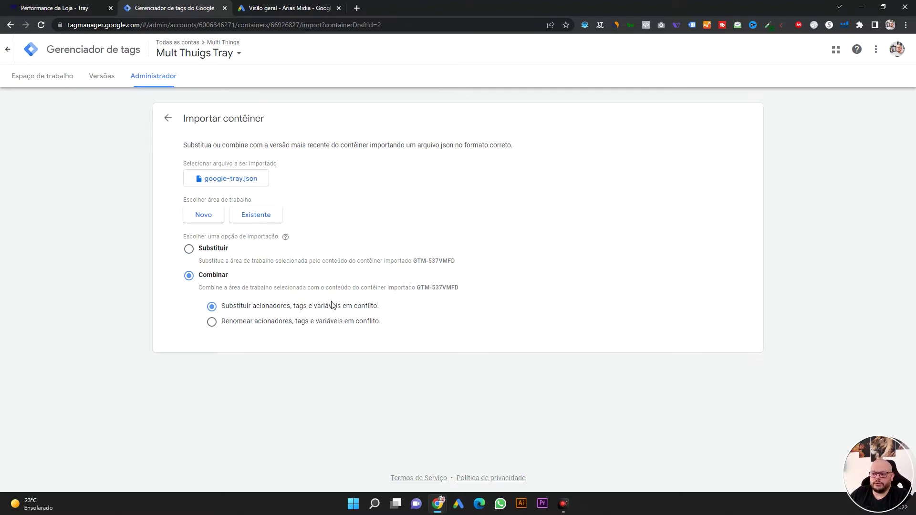
{"action": "left_click", "coordinate": [190, 250]}
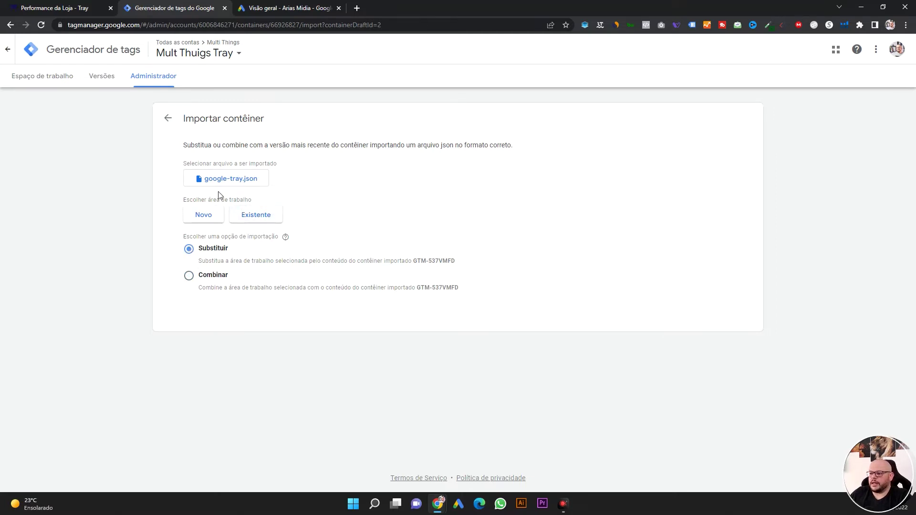
{"action": "left_click", "coordinate": [262, 216]}
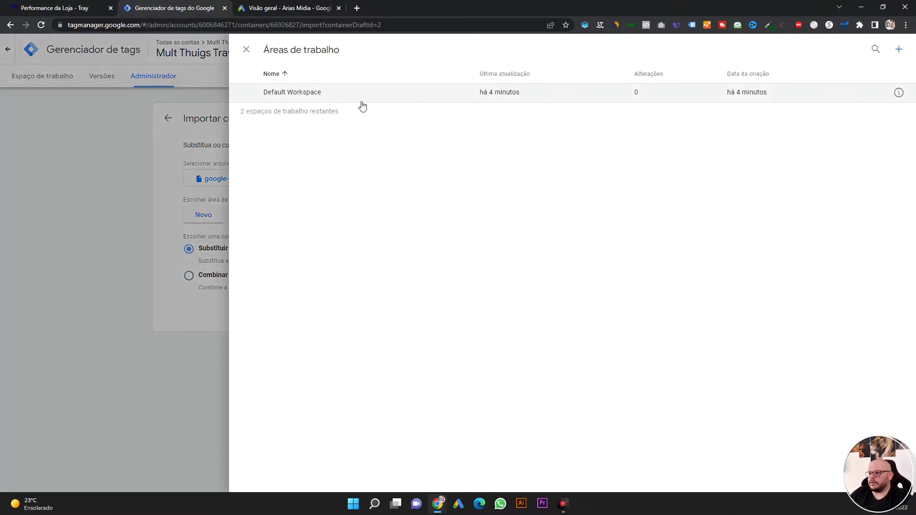
{"action": "left_click", "coordinate": [326, 97]}
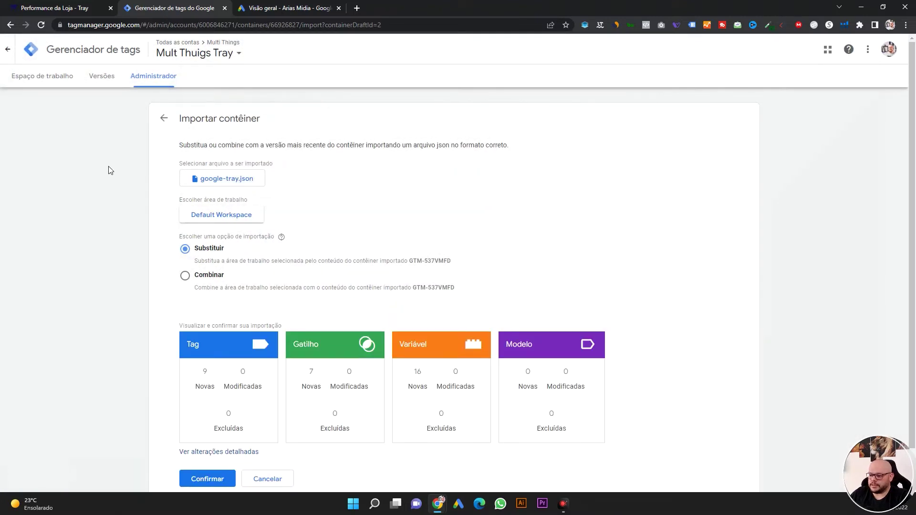
{"action": "scroll", "coordinate": [111, 175], "scroll_direction": "down", "scroll_amount": 1}
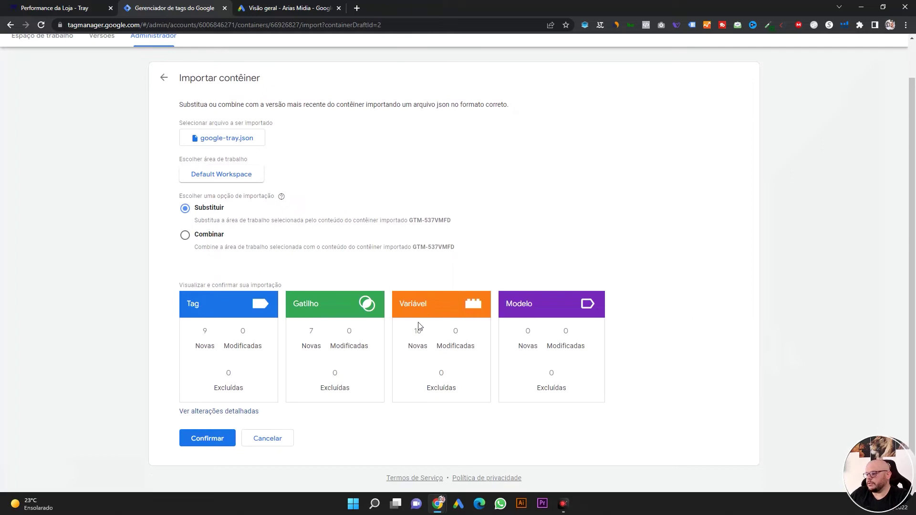
{"action": "left_click", "coordinate": [198, 443]}
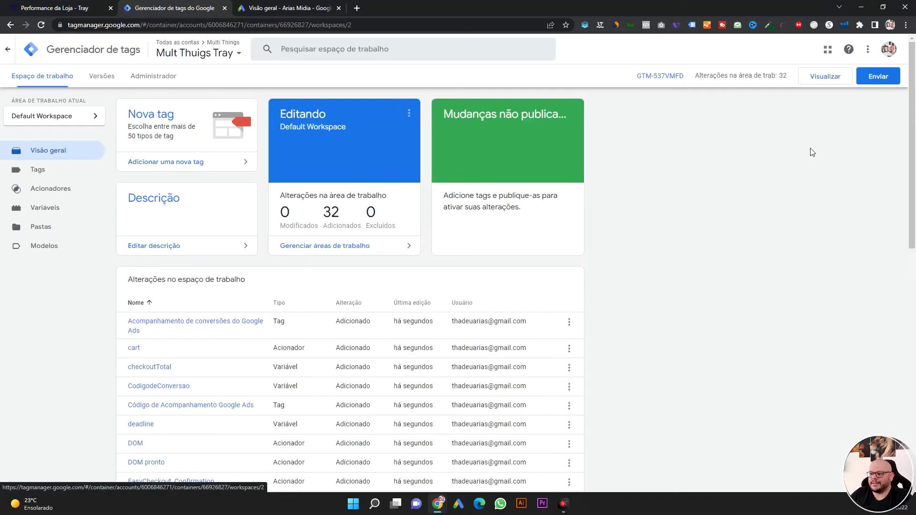
- Review the imported workspace changes and open the "Código de Acompanhamento Google Ads" tag from the tag list
{"action": "scroll", "coordinate": [303, 219], "scroll_direction": "down", "scroll_amount": 7}
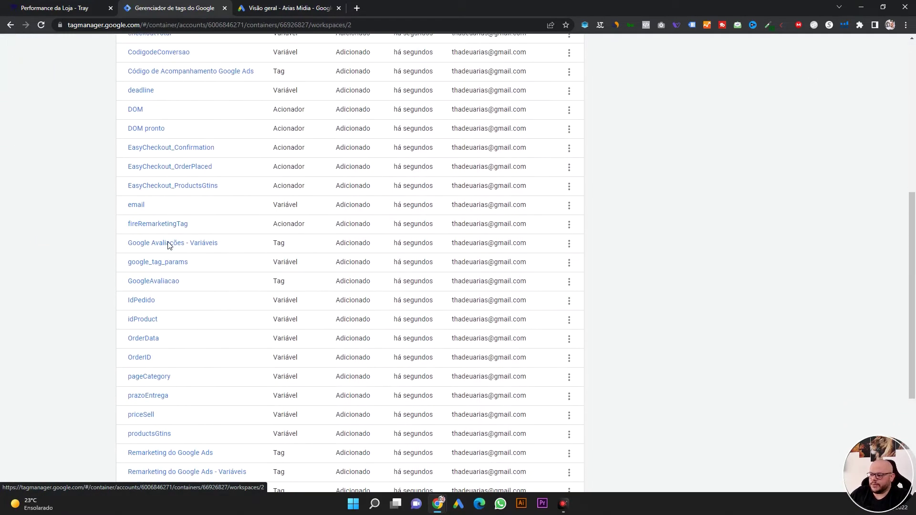
{"action": "scroll", "coordinate": [168, 245], "scroll_direction": "down", "scroll_amount": 4}
{"action": "scroll", "coordinate": [168, 246], "scroll_direction": "up", "scroll_amount": 9}
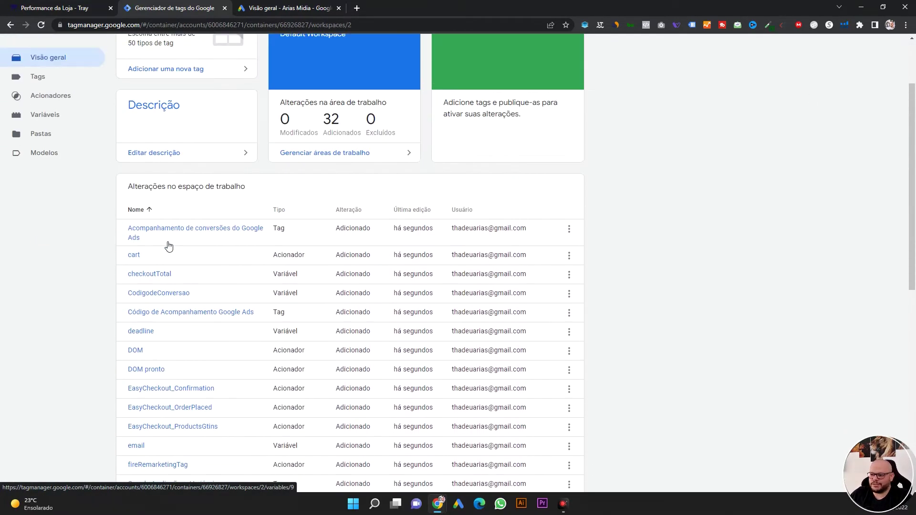
{"action": "scroll", "coordinate": [168, 246], "scroll_direction": "up", "scroll_amount": 2}
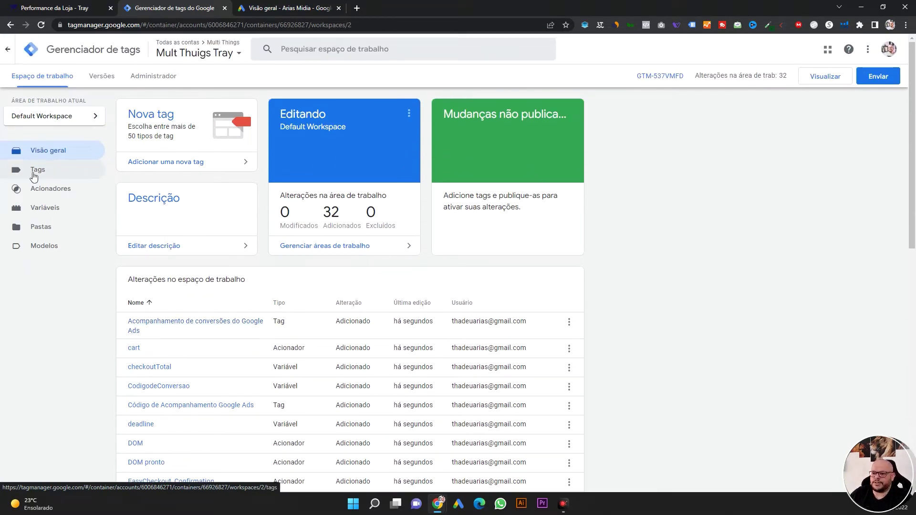
{"action": "left_click", "coordinate": [33, 174]}
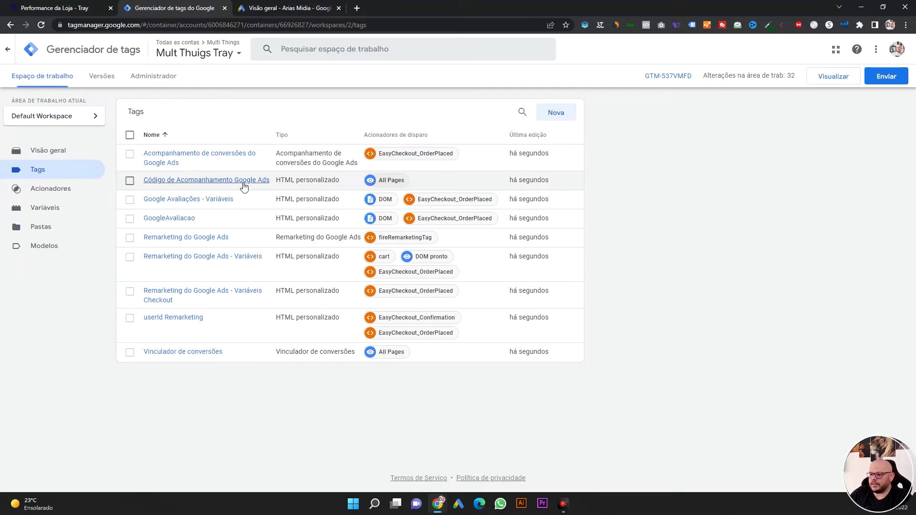
{"action": "left_click", "coordinate": [216, 181]}
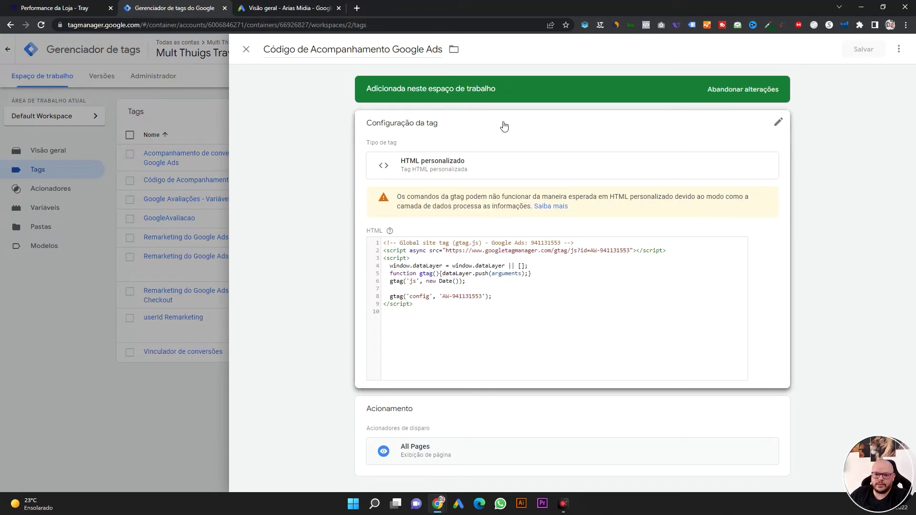
- Switch to Google Ads and start a new conversion action from the conversions summary
{"action": "left_click", "coordinate": [289, 10]}
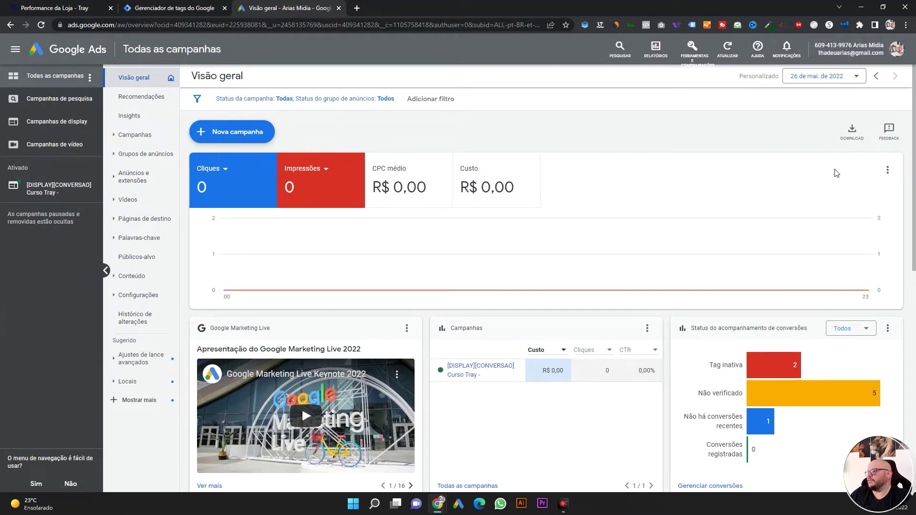
{"action": "left_click", "coordinate": [700, 52]}
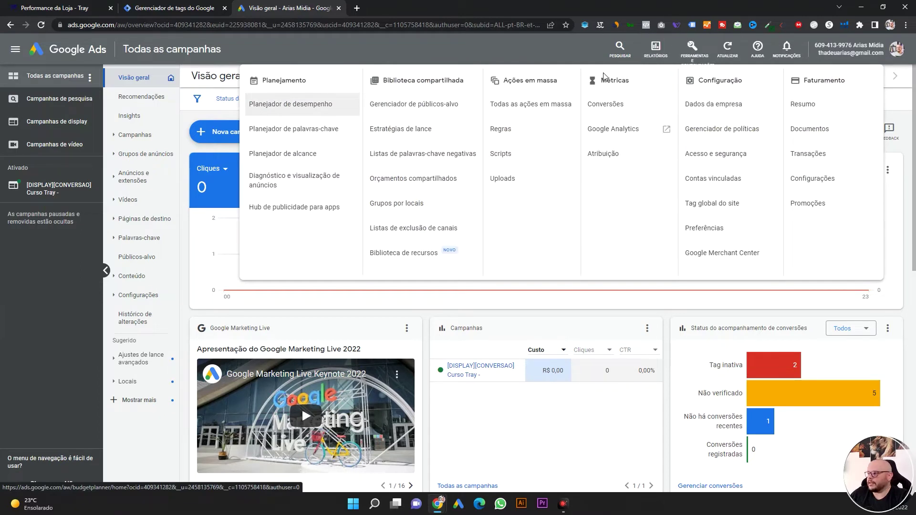
{"action": "left_click", "coordinate": [598, 109]}
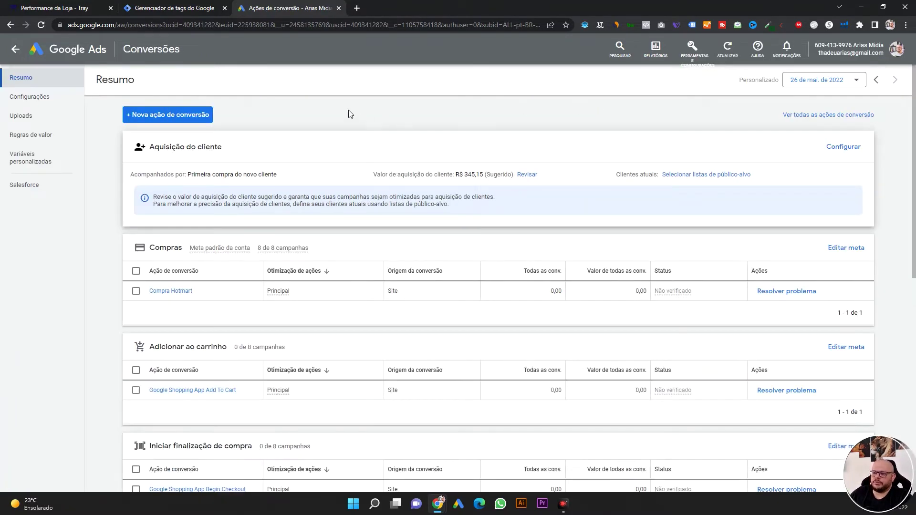
{"action": "left_click", "coordinate": [173, 119]}
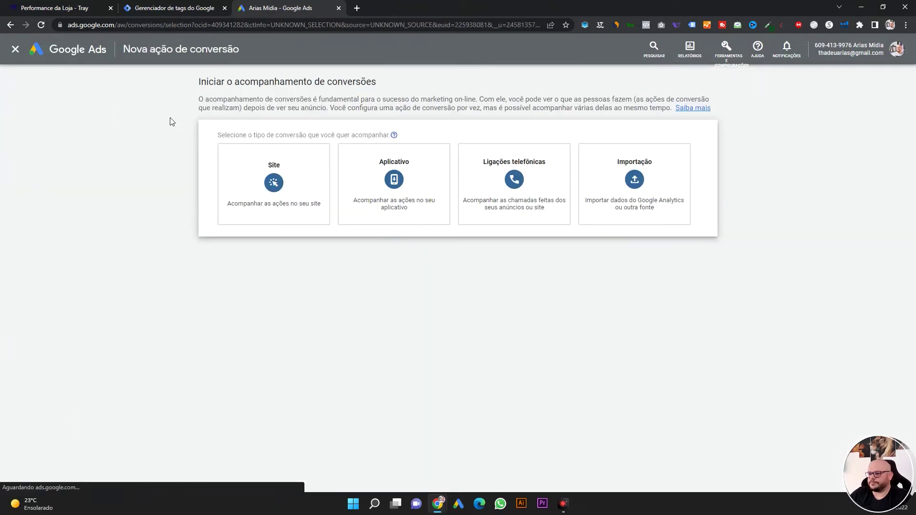
- Choose Site as the conversion type and verify the domain multthings.com.br
{"action": "left_click", "coordinate": [249, 153]}
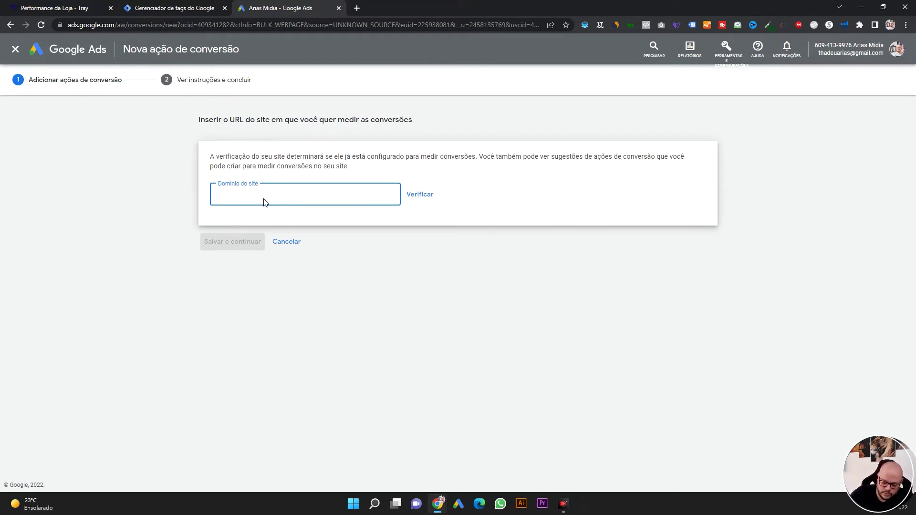
{"action": "type", "text": "multthings.com.br"}
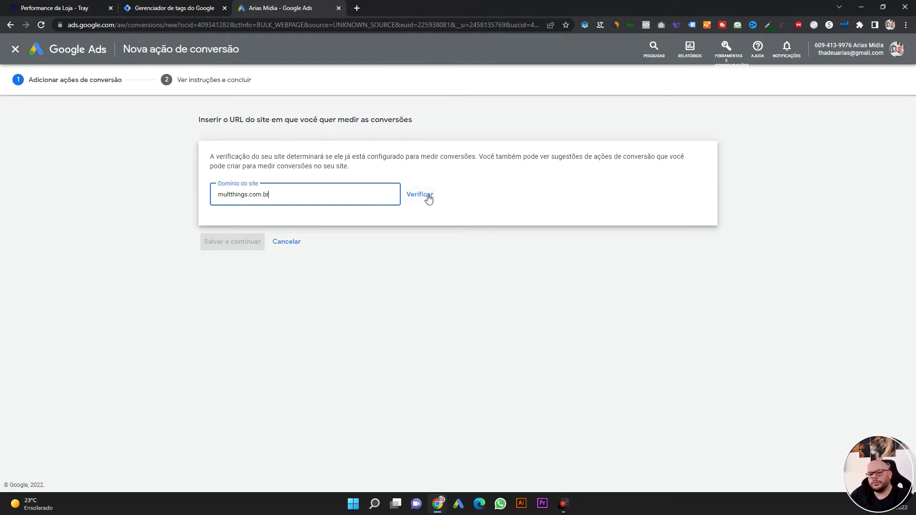
{"action": "left_click", "coordinate": [428, 199]}
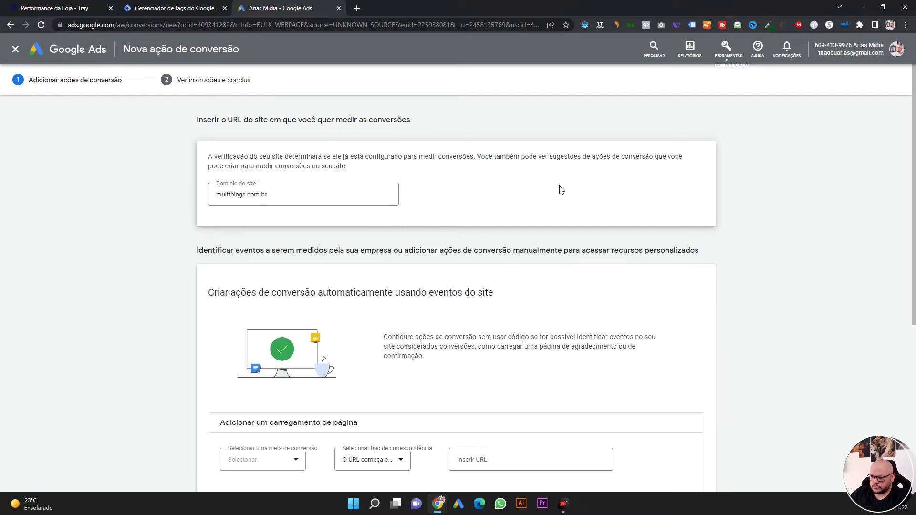
- Start adding a conversion action manually using code for the verified site
{"action": "scroll", "coordinate": [561, 190], "scroll_direction": "down", "scroll_amount": 2}
{"action": "scroll", "coordinate": [198, 286], "scroll_direction": "down", "scroll_amount": 4}
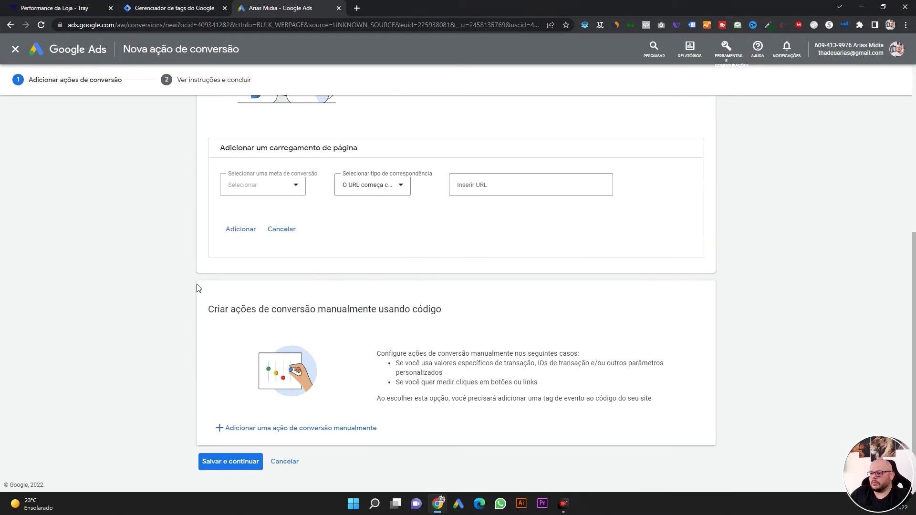
{"action": "scroll", "coordinate": [492, 286], "scroll_direction": "up", "scroll_amount": 3}
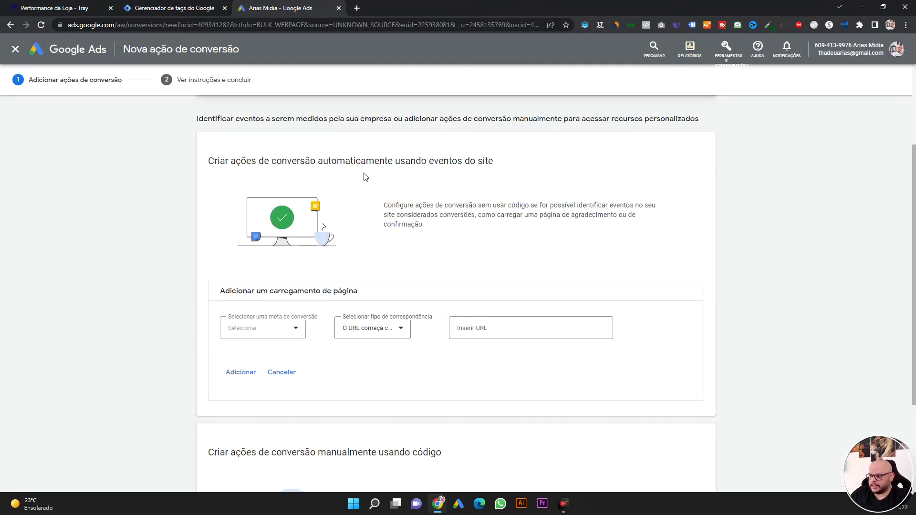
{"action": "scroll", "coordinate": [260, 274], "scroll_direction": "down", "scroll_amount": 3}
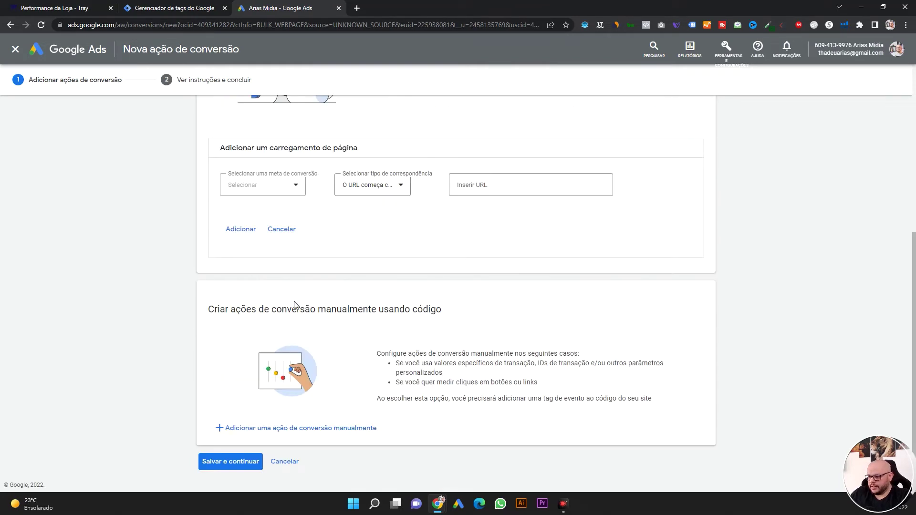
{"action": "left_click_drag", "start_coordinate": [212, 309], "coordinate": [458, 317]}
{"action": "left_click", "coordinate": [486, 294]}
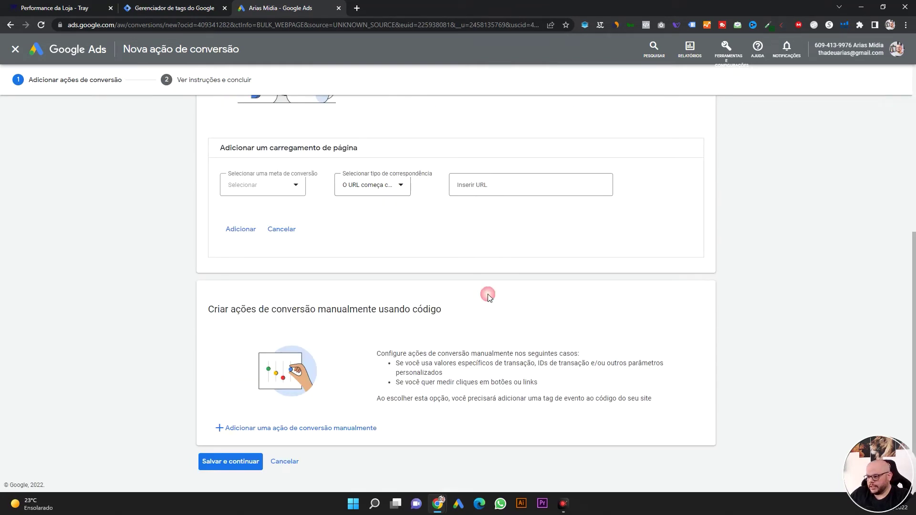
{"action": "left_click", "coordinate": [257, 428]}
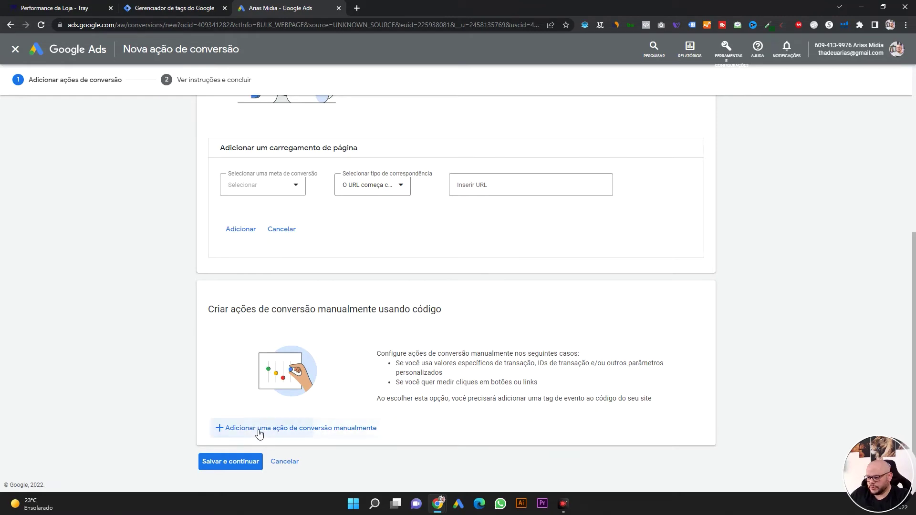
- Set the new conversion action's goal category to Compra
{"action": "left_click", "coordinate": [447, 172]}
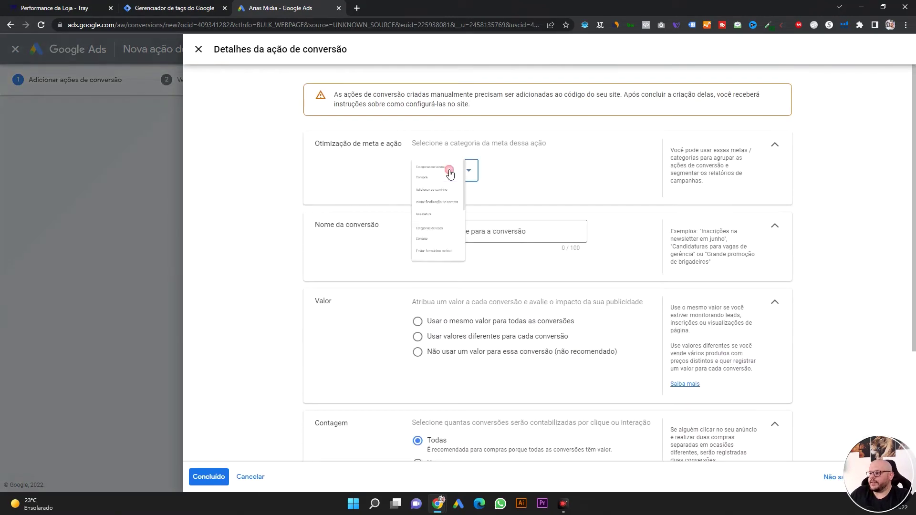
{"action": "left_click", "coordinate": [427, 196]}
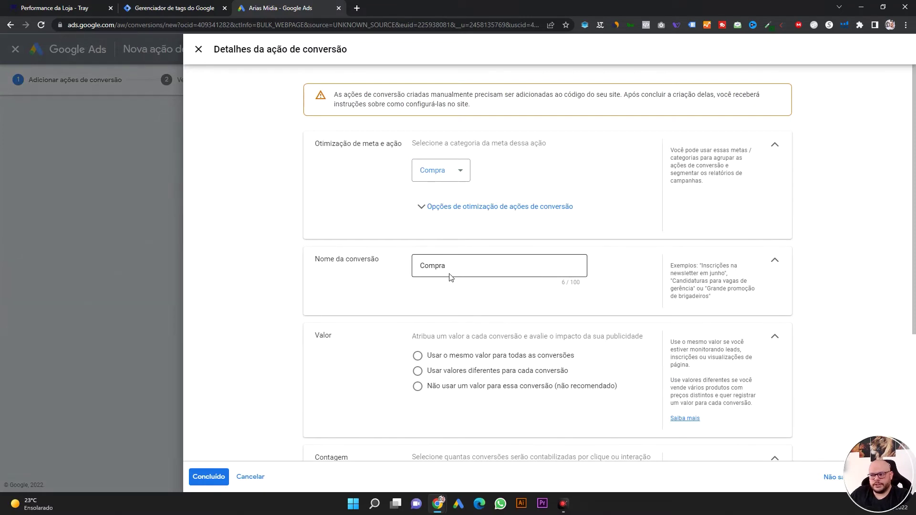
{"action": "scroll", "coordinate": [373, 274], "scroll_direction": "down", "scroll_amount": 1}
{"action": "scroll", "coordinate": [374, 274], "scroll_direction": "down", "scroll_amount": 1}
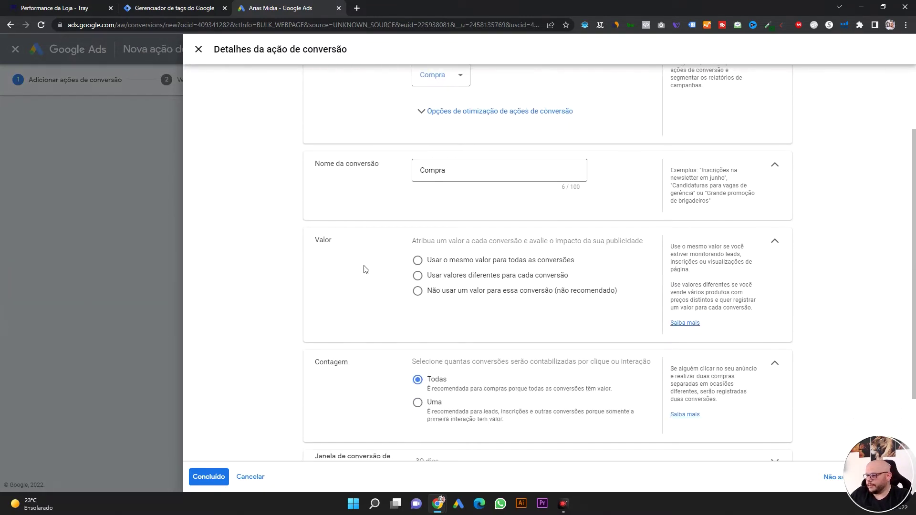
- Use different values for each conversion in the Compra action, finish its details and save to continue to the tag instructions
{"action": "left_click", "coordinate": [512, 277]}
{"action": "scroll", "coordinate": [378, 265], "scroll_direction": "down", "scroll_amount": 1}
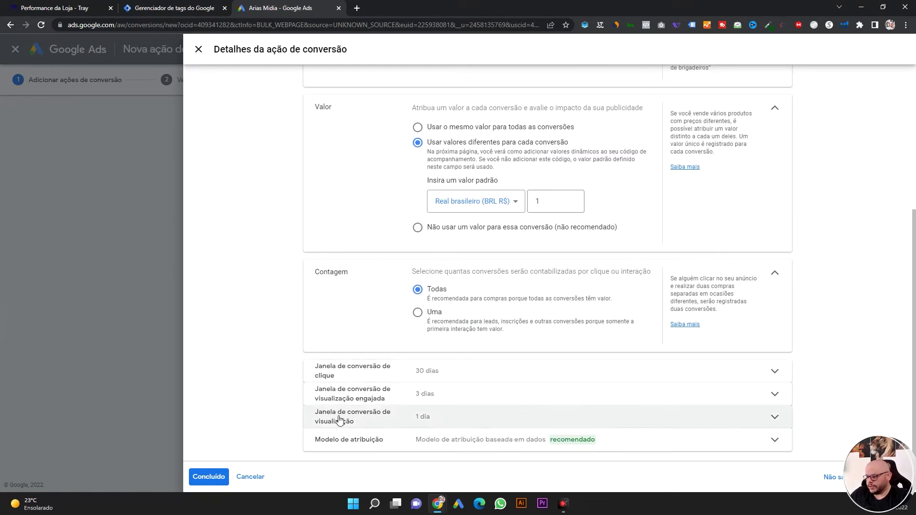
{"action": "left_click", "coordinate": [209, 477]}
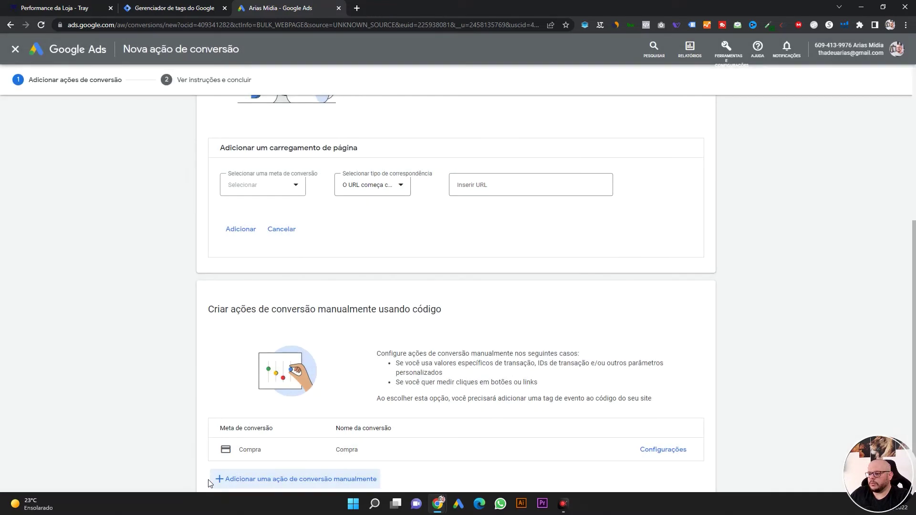
{"action": "scroll", "coordinate": [159, 324], "scroll_direction": "down", "scroll_amount": 2}
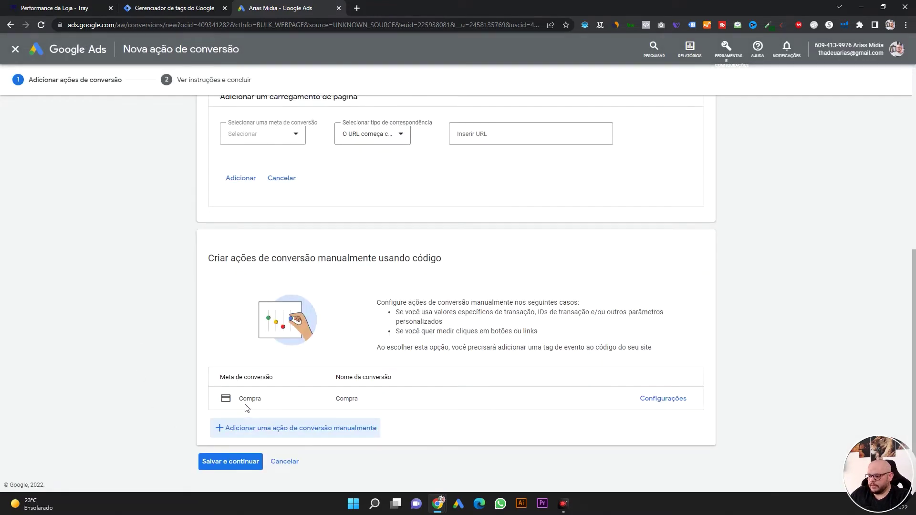
{"action": "left_click", "coordinate": [234, 465]}
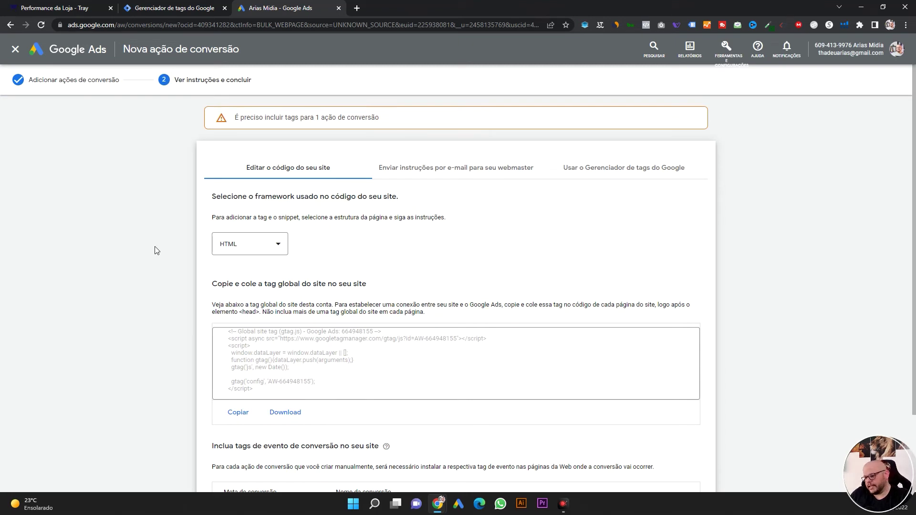
- Copy the AW- ID from the config line of the global site tag code
{"action": "scroll", "coordinate": [423, 344], "scroll_direction": "down", "scroll_amount": 1}
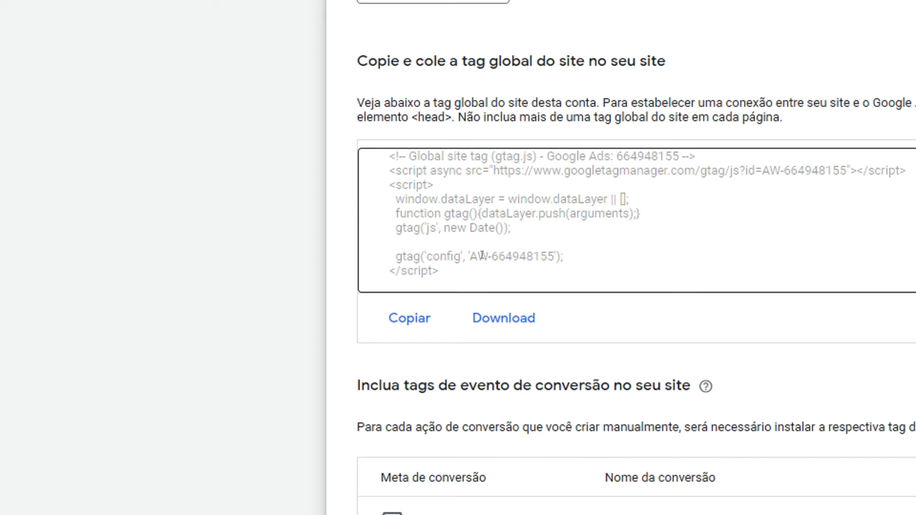
{"action": "left_click_drag", "start_coordinate": [469, 257], "coordinate": [554, 258]}
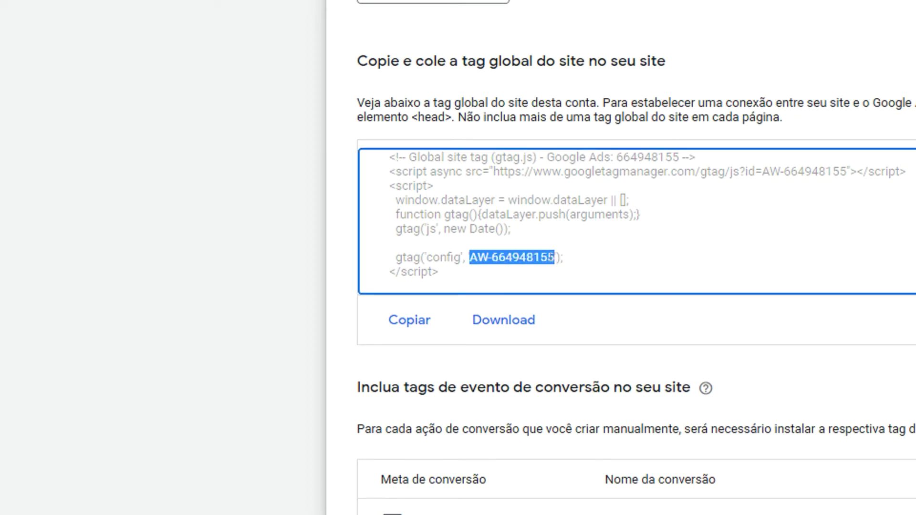
{"action": "key", "text": "ctrl+a"}
{"action": "left_click", "coordinate": [479, 250]}
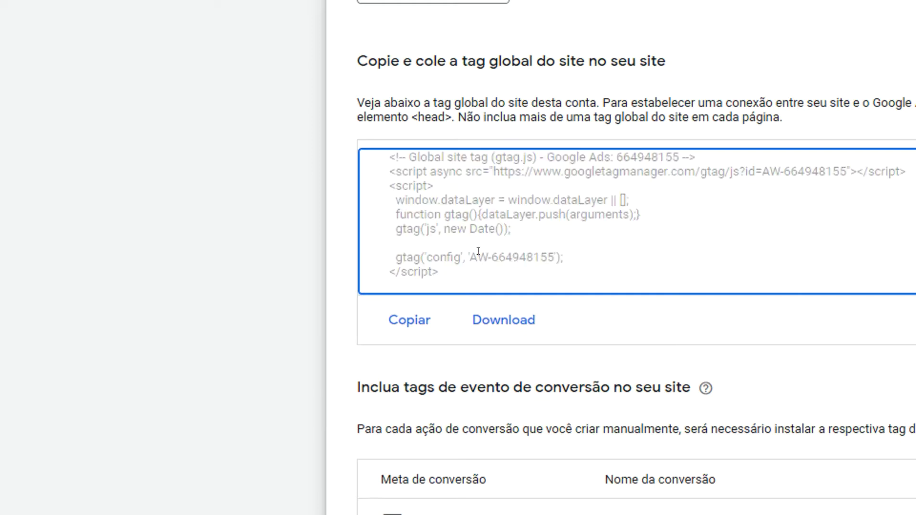
{"action": "left_click_drag", "start_coordinate": [468, 257], "coordinate": [552, 257]}
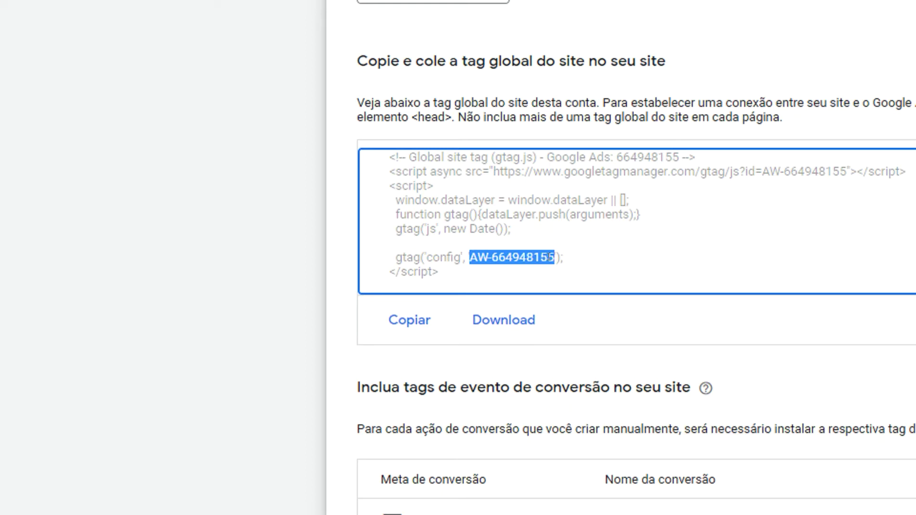
{"action": "key", "text": "ctrl+c"}
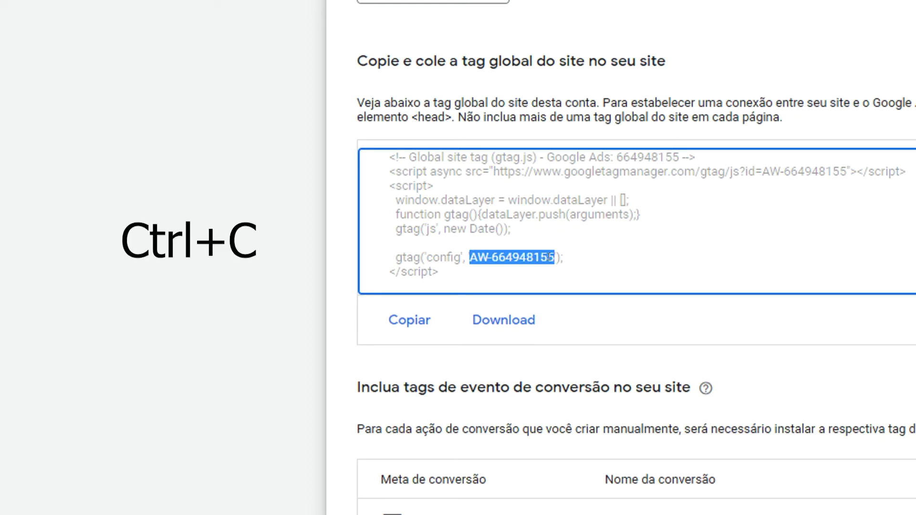
{"action": "left_click", "coordinate": [550, 257]}
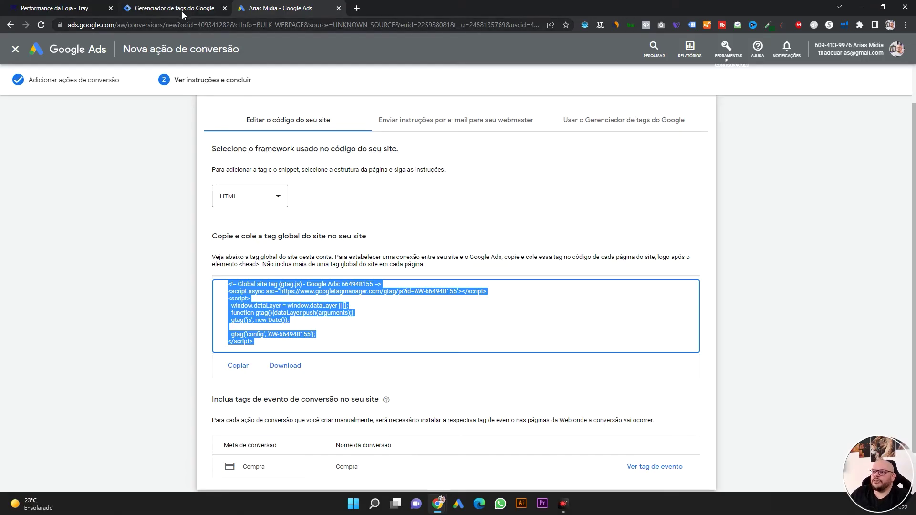
- Switch to Tag Manager, replace the AW- ID in the config line of the "Código de Acompanhamento Google Ads" tag with the copied one, and save
{"action": "left_click", "coordinate": [177, 10]}
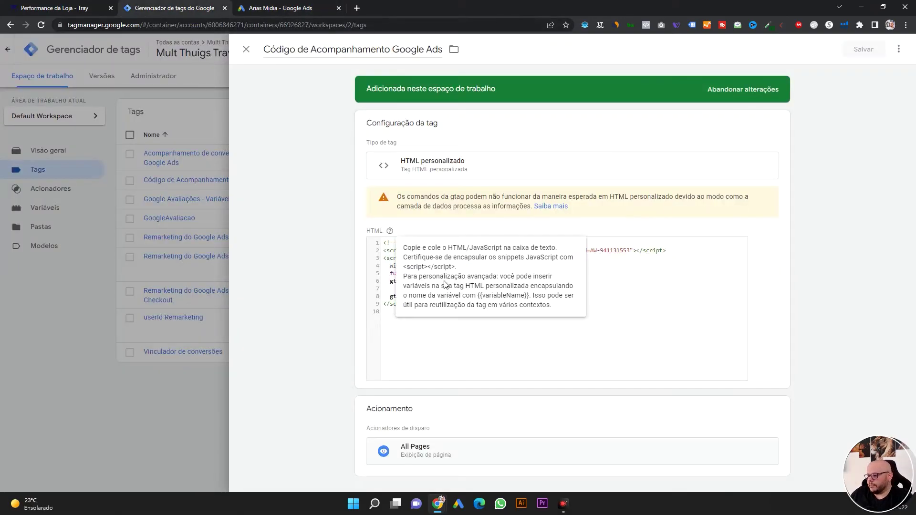
{"action": "left_click", "coordinate": [451, 301]}
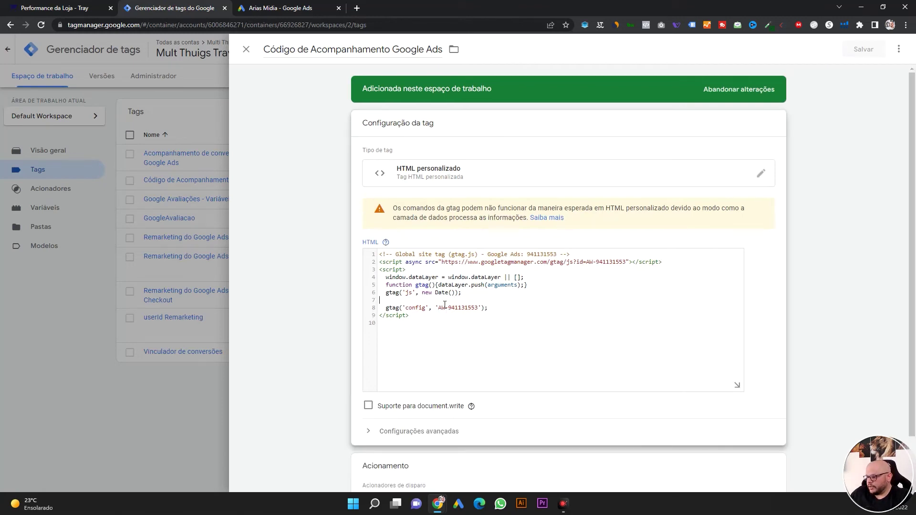
{"action": "left_click_drag", "start_coordinate": [440, 308], "coordinate": [479, 308]}
{"action": "key", "text": "ctrl+v"}
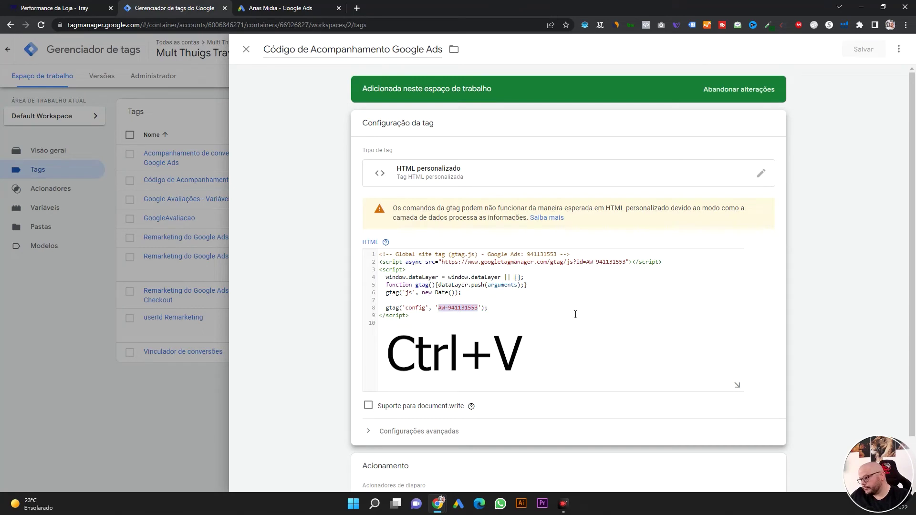
{"action": "key", "text": "ctrl+v"}
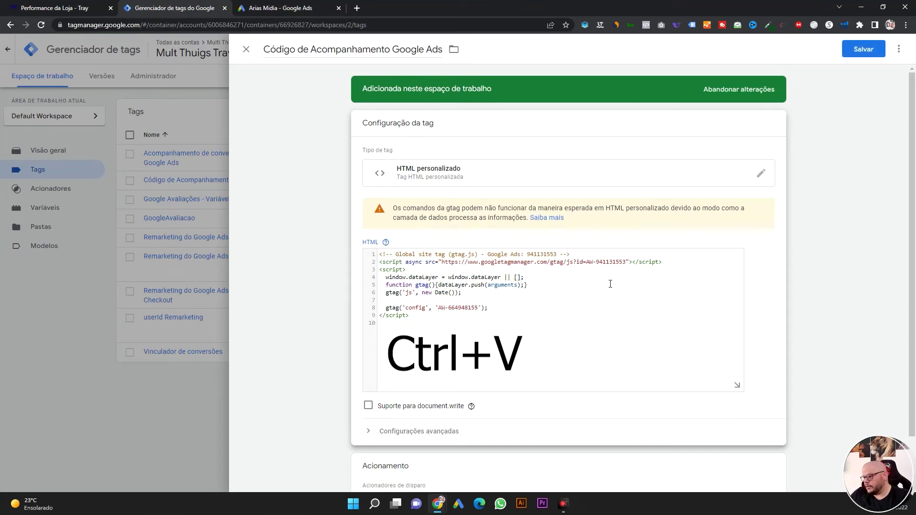
{"action": "left_click", "coordinate": [863, 51]}
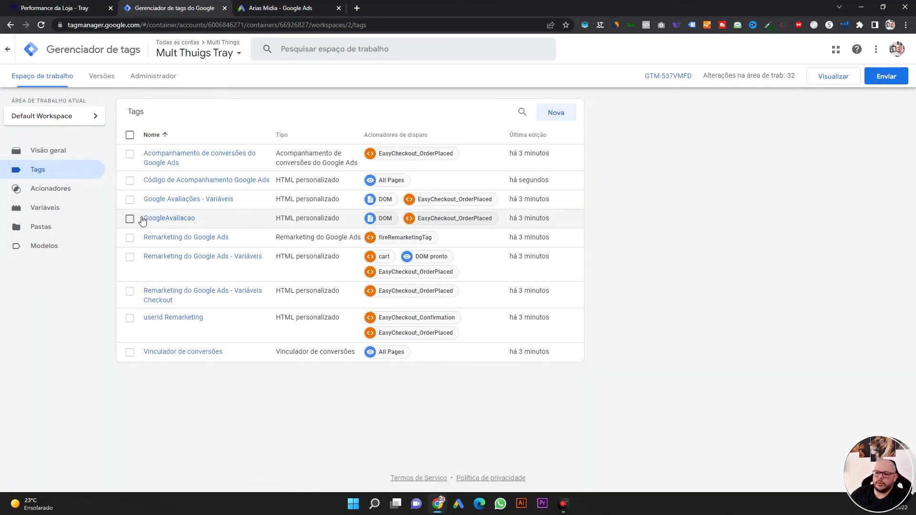
- Open the user-defined variable CodigodeConversao in the workspace
{"action": "left_click", "coordinate": [55, 210]}
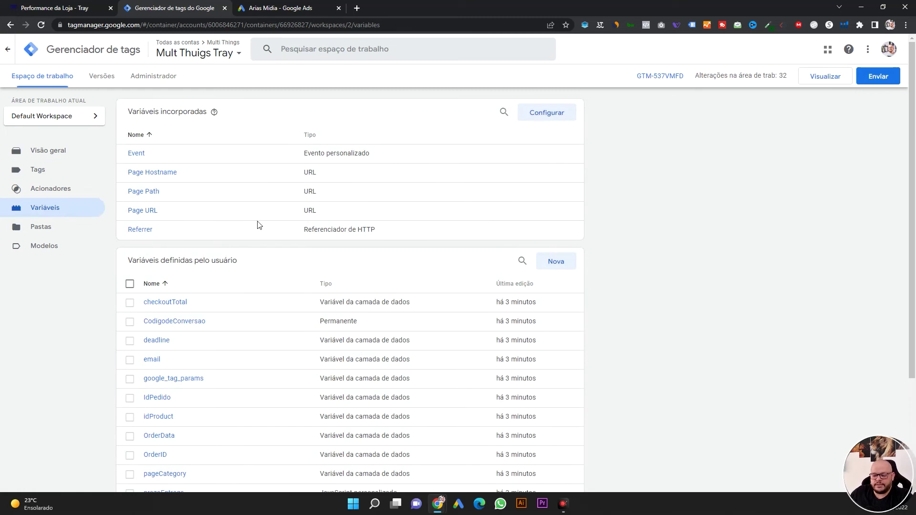
{"action": "scroll", "coordinate": [234, 304], "scroll_direction": "down", "scroll_amount": 3}
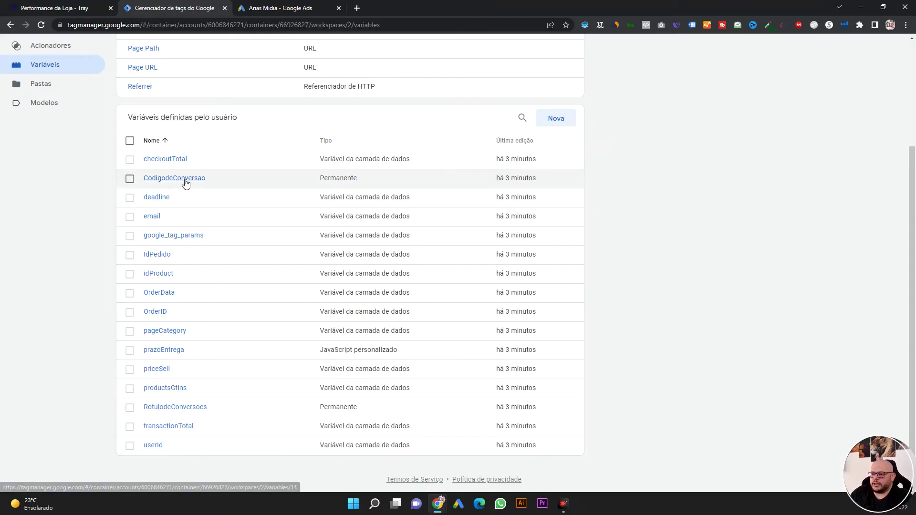
{"action": "left_click", "coordinate": [186, 183]}
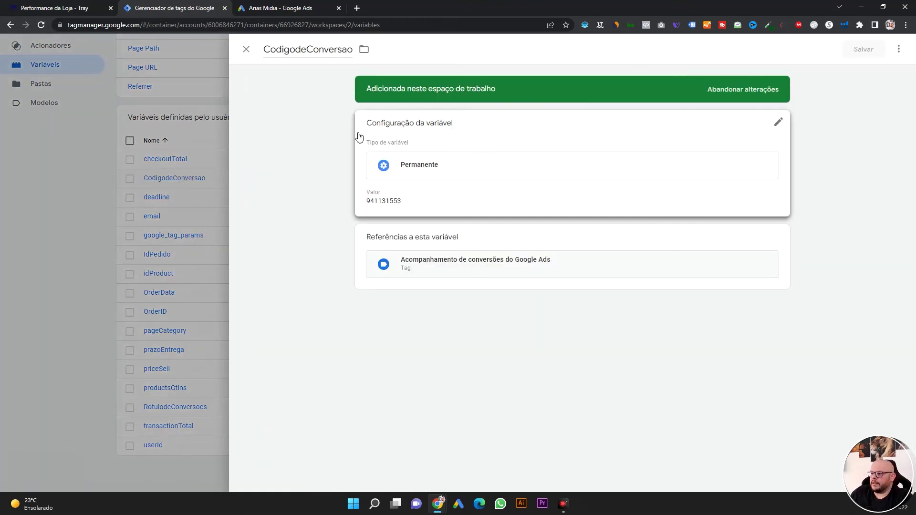
- Switch to Google Ads, show the Google Tag Manager installation instructions and copy the conversion ID
{"action": "left_click", "coordinate": [284, 8]}
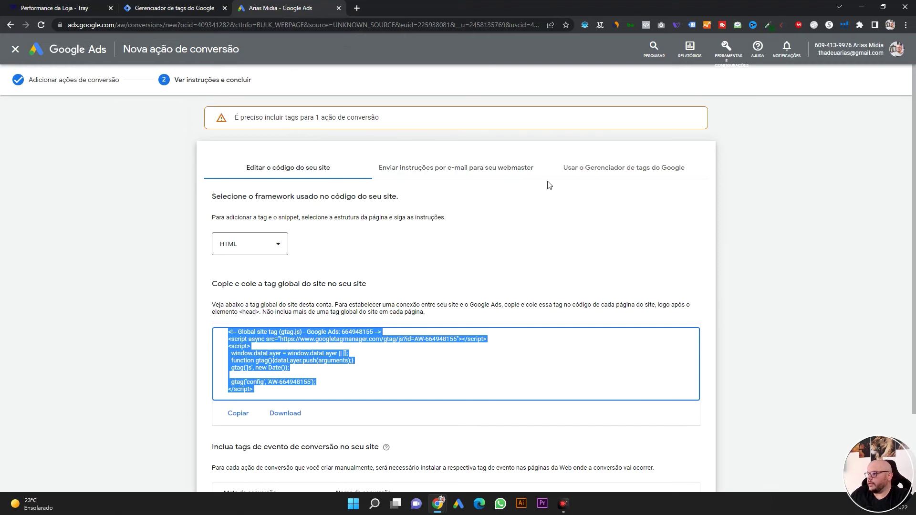
{"action": "left_click", "coordinate": [600, 176]}
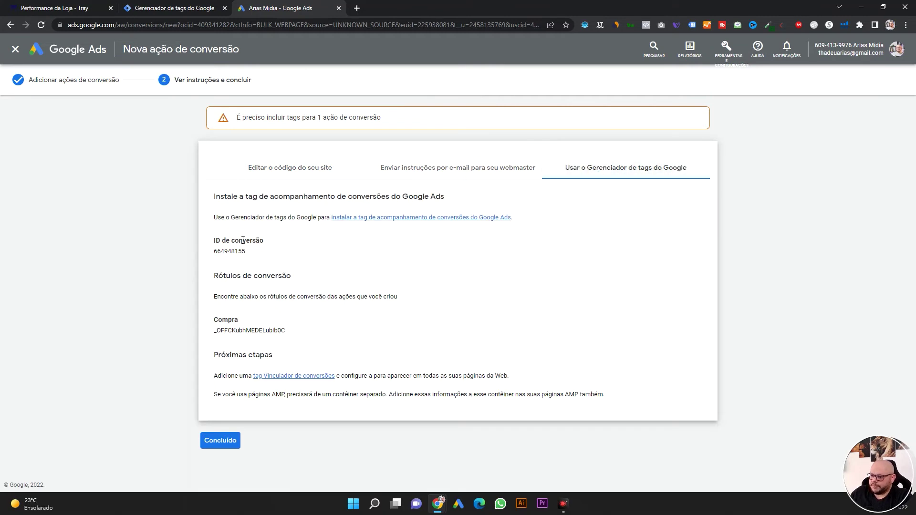
{"action": "left_click_drag", "start_coordinate": [216, 240], "coordinate": [278, 254]}
{"action": "left_click", "coordinate": [317, 245]}
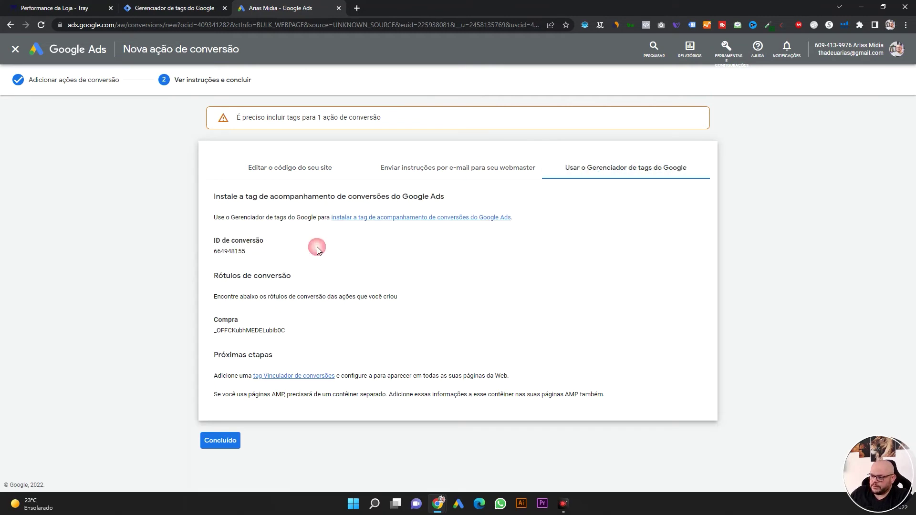
{"action": "double_click", "coordinate": [228, 251]}
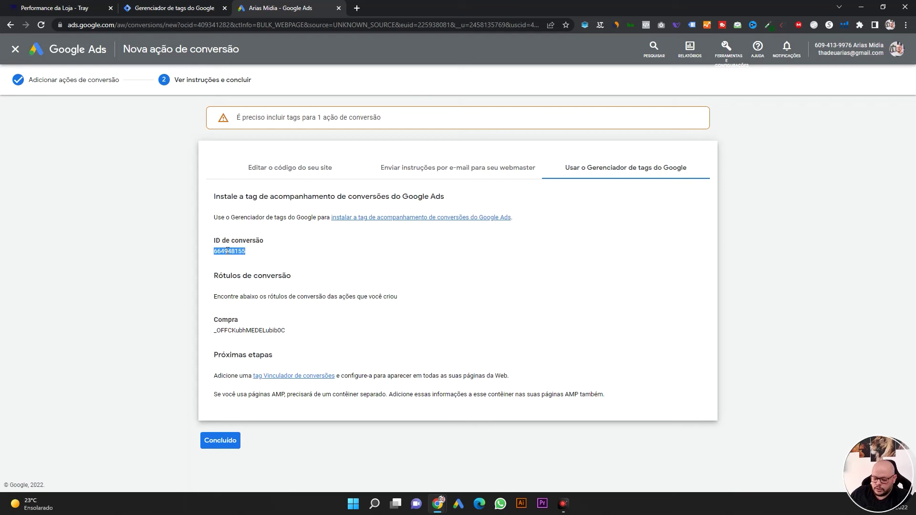
- Switch to Tag Manager, set the CodigodeConversao variable's value to the copied conversion ID and save it
{"action": "left_click", "coordinate": [198, 4]}
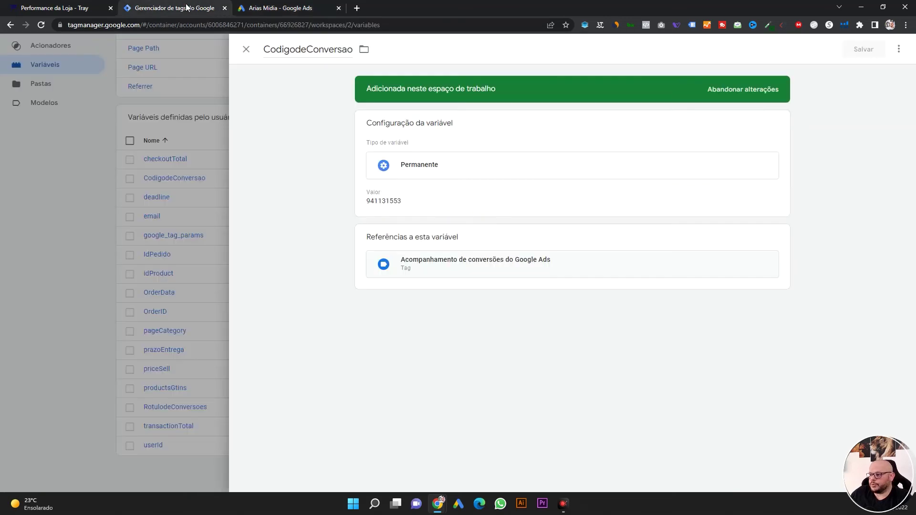
{"action": "left_click", "coordinate": [385, 202]}
{"action": "double_click", "coordinate": [387, 219]}
{"action": "key", "text": "ctrl+v"}
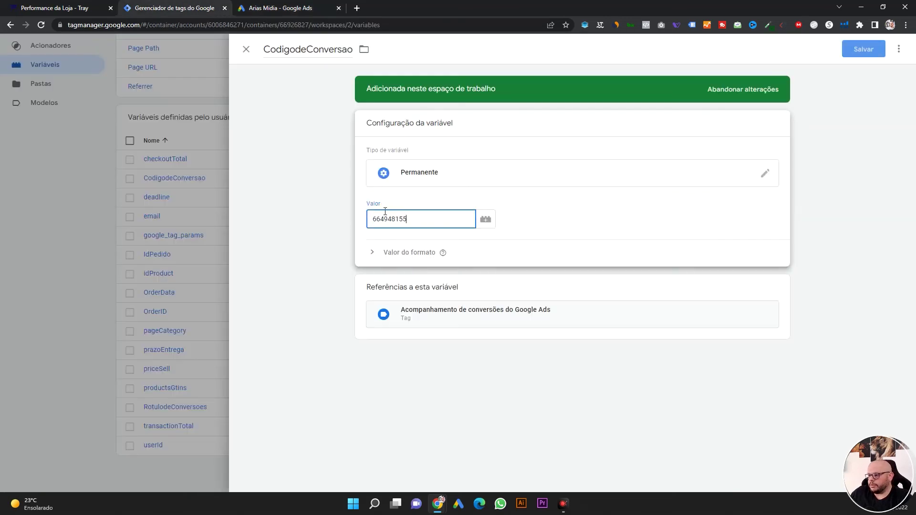
{"action": "left_click", "coordinate": [848, 148]}
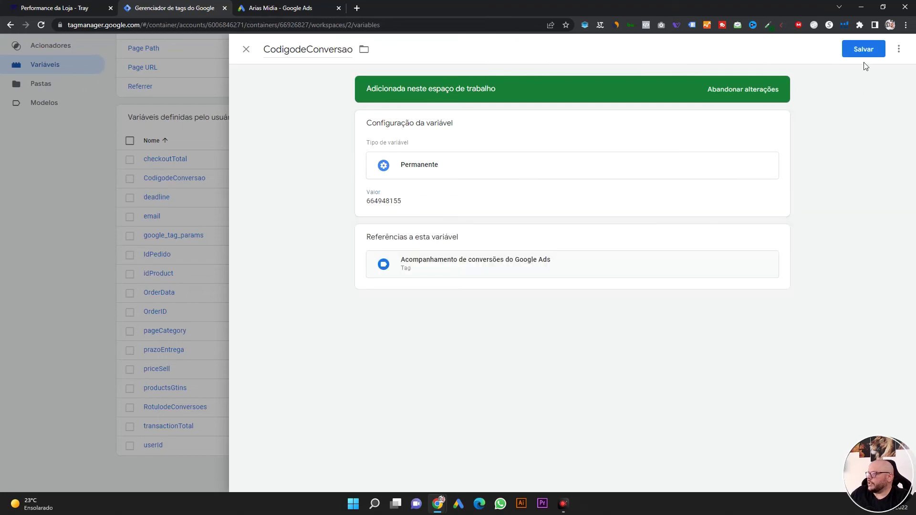
{"action": "left_click", "coordinate": [863, 50]}
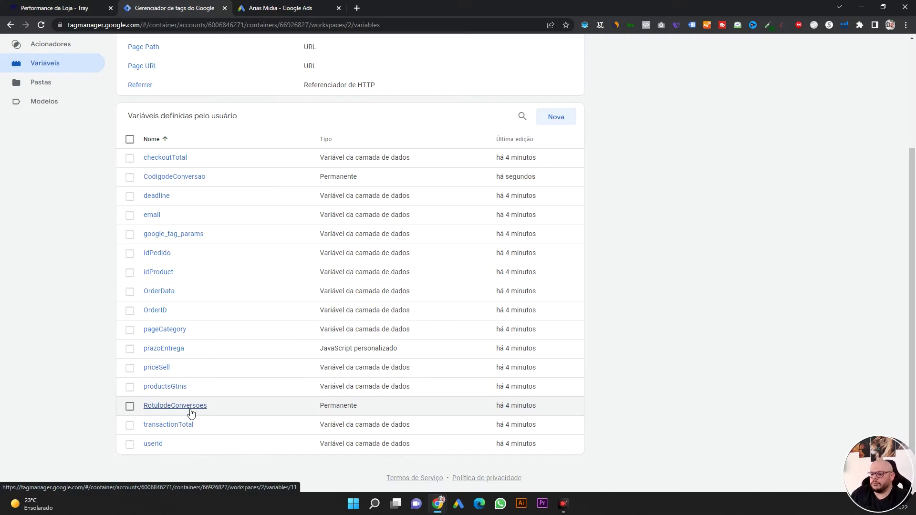
- Open the RotulodeConversoes variable, then switch to Google Ads and copy the conversion label of the Compra action
{"action": "left_click", "coordinate": [379, 305]}
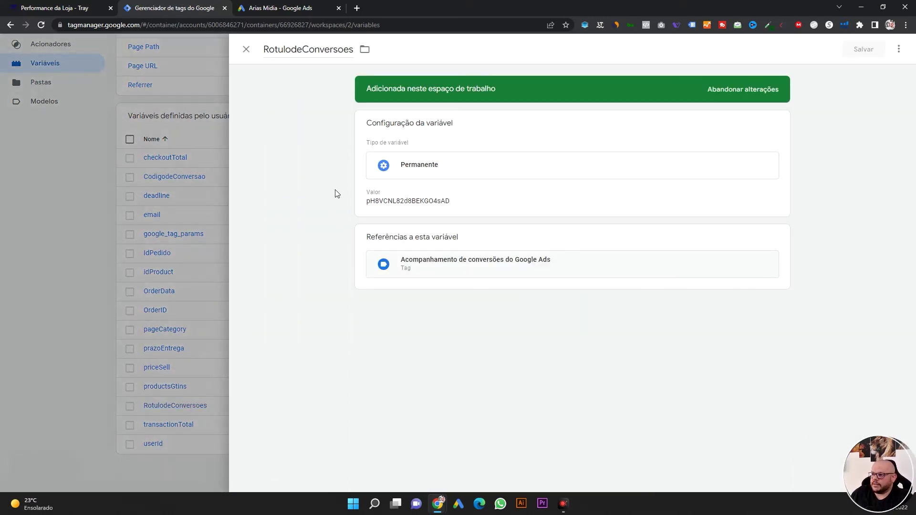
{"action": "left_click", "coordinate": [274, 6]}
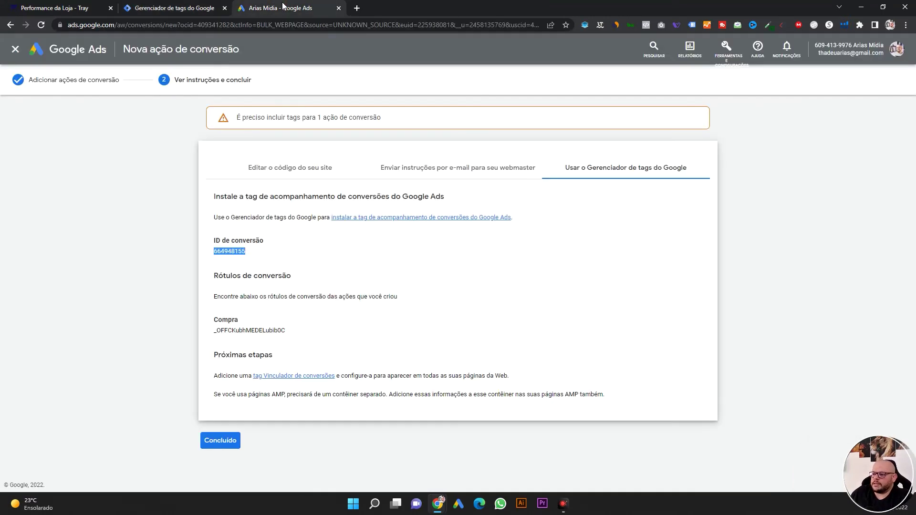
{"action": "left_click_drag", "start_coordinate": [217, 277], "coordinate": [285, 277]}
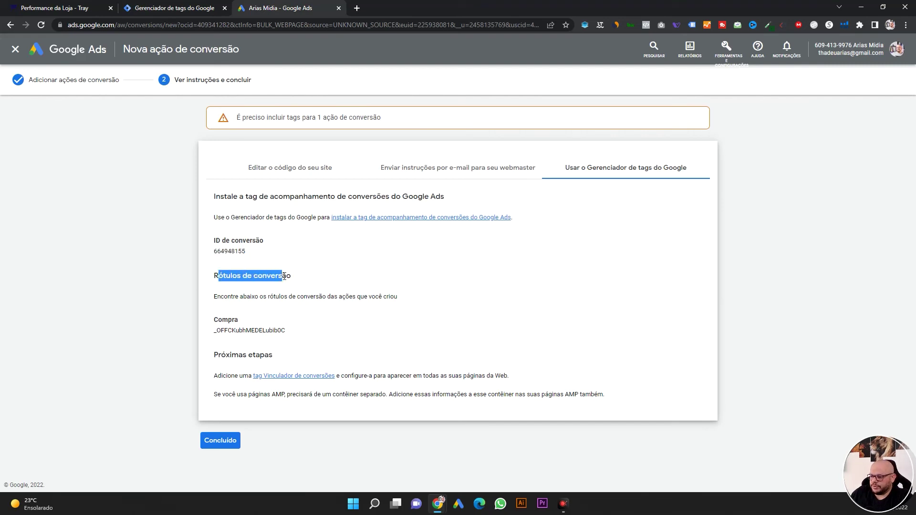
{"action": "left_click", "coordinate": [220, 330]}
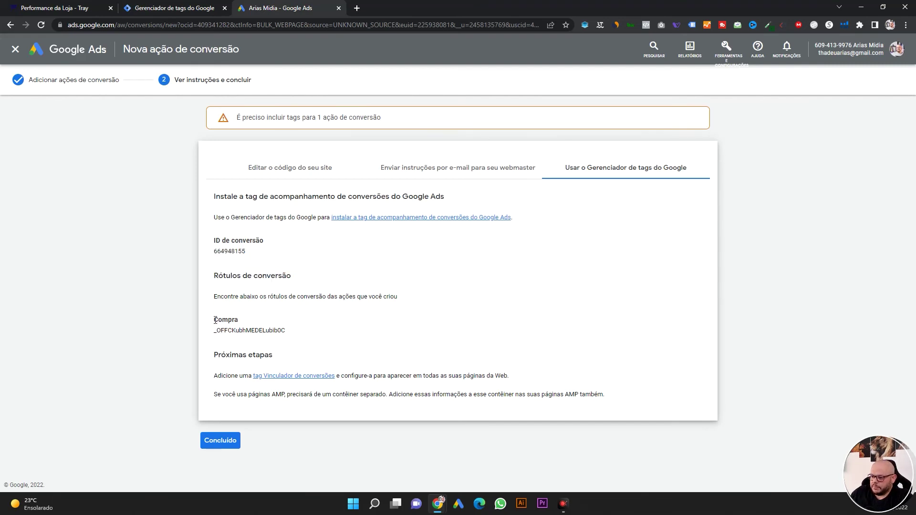
{"action": "left_click_drag", "start_coordinate": [285, 333], "coordinate": [213, 332]}
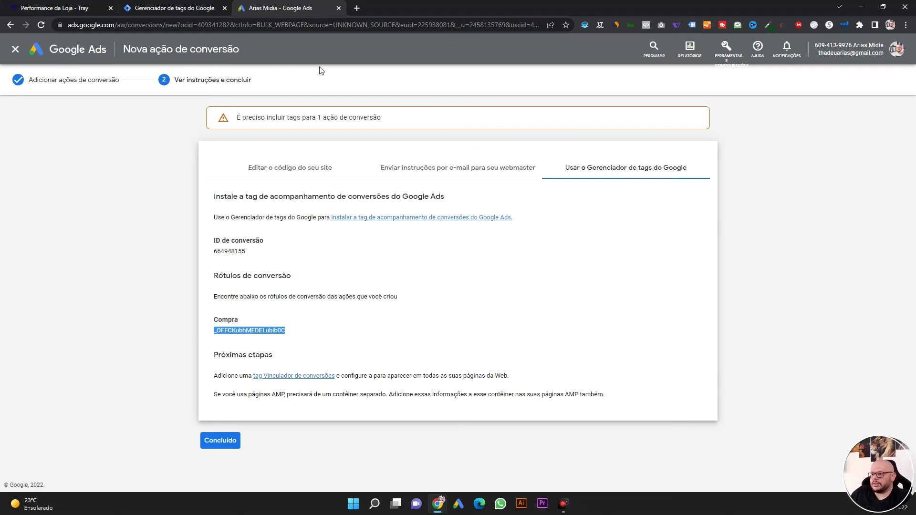
- Switch to Tag Manager, replace the RotulodeConversoes variable's value with the copied Compra conversion label, and save it
{"action": "left_click", "coordinate": [190, 7]}
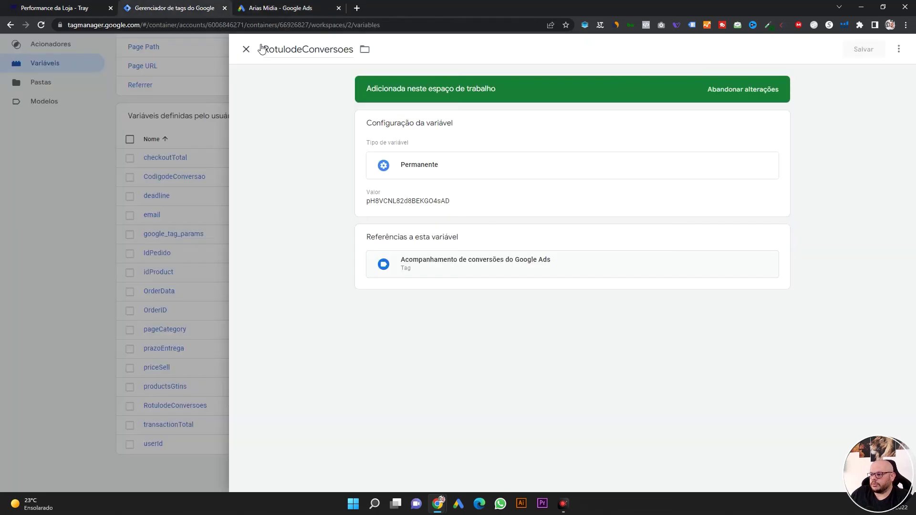
{"action": "left_click", "coordinate": [395, 205]}
{"action": "double_click", "coordinate": [387, 221]}
{"action": "type", "text": "_OFECKubhMEDELubib0C"}
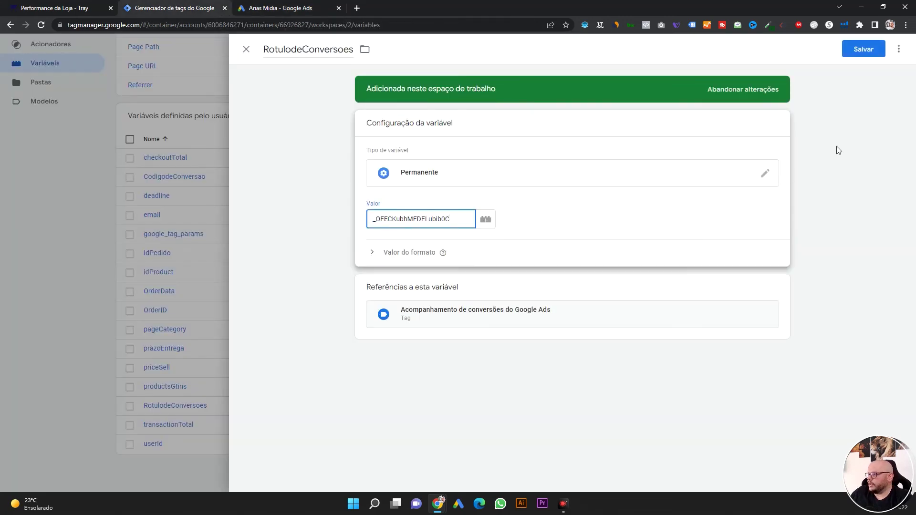
{"action": "left_click", "coordinate": [873, 53]}
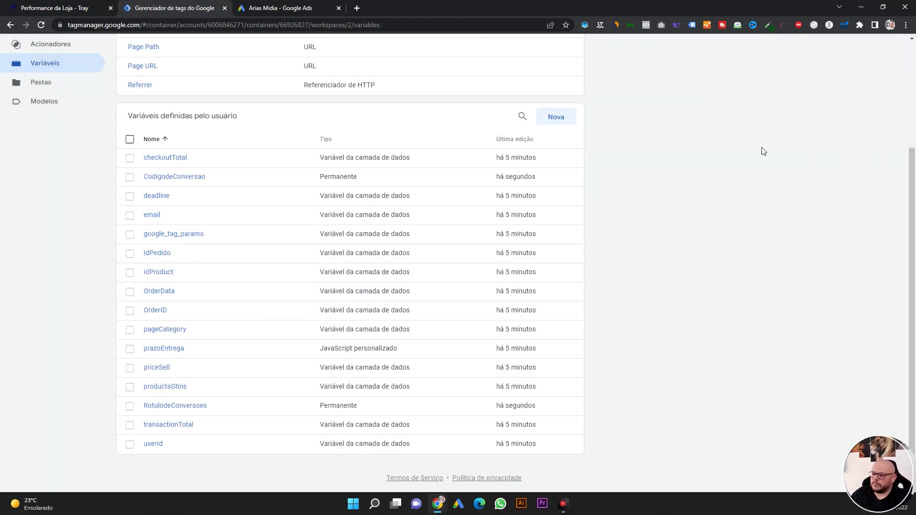
- Submit the workspace changes and publish them to the Live environment as a new version without a name or description
{"action": "scroll", "coordinate": [365, 229], "scroll_direction": "up", "scroll_amount": 2}
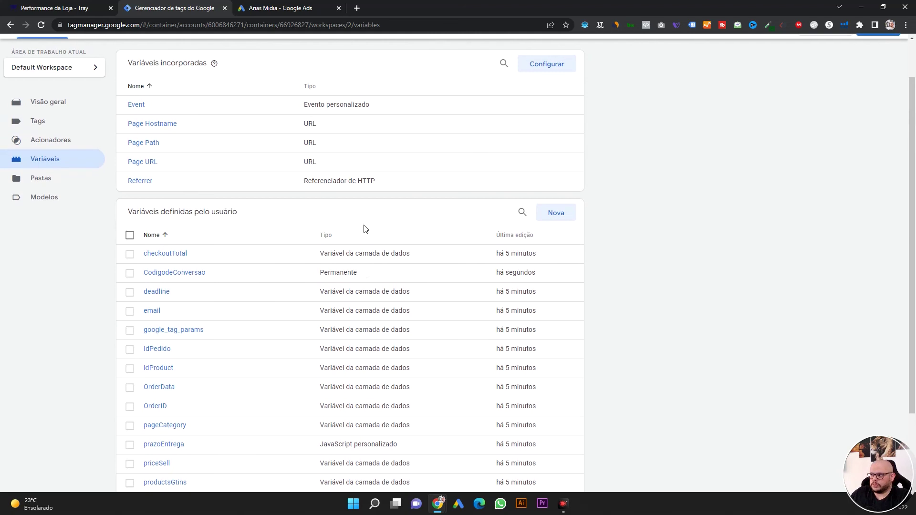
{"action": "scroll", "coordinate": [365, 229], "scroll_direction": "up", "scroll_amount": 1}
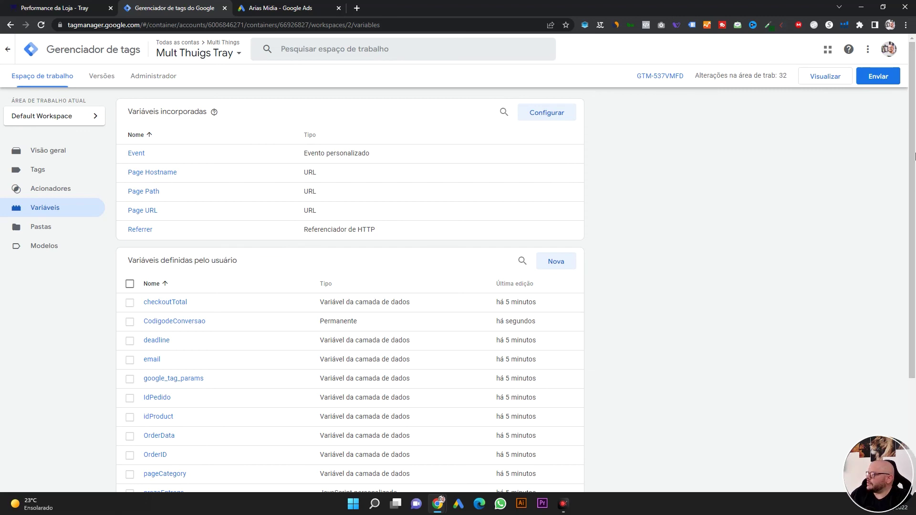
{"action": "left_click", "coordinate": [882, 84]}
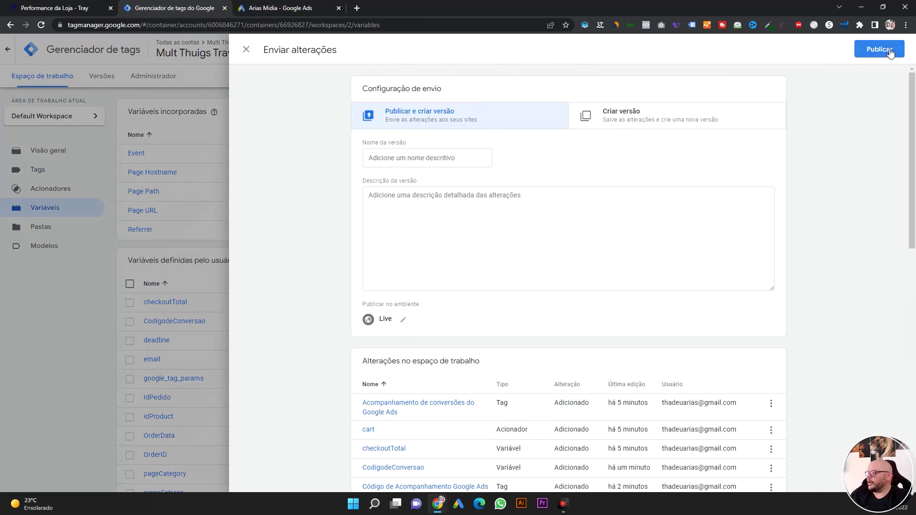
{"action": "left_click", "coordinate": [890, 52]}
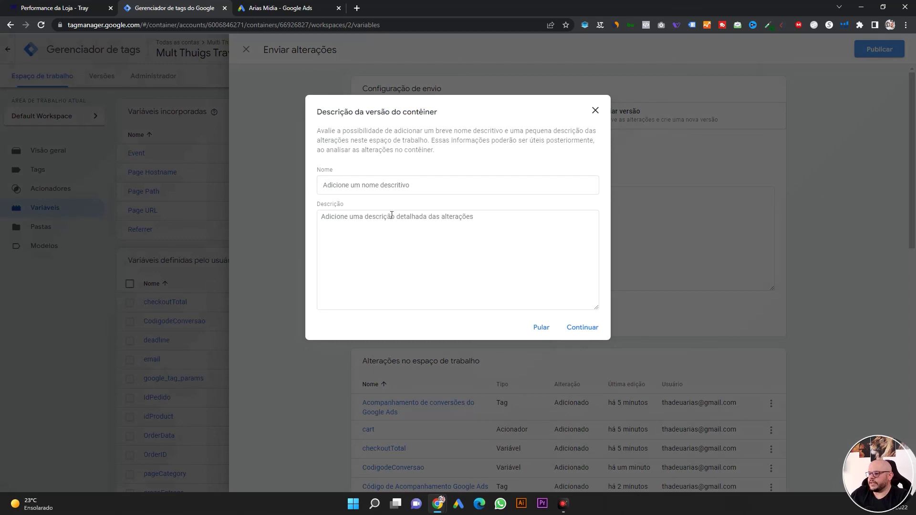
{"action": "left_click", "coordinate": [583, 328]}
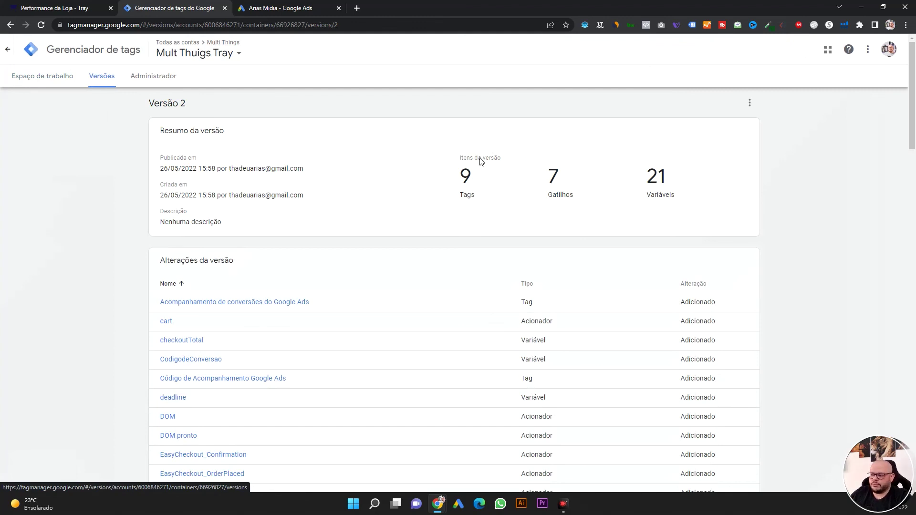
- Review the item summary of the published version, then return to the workspace and show its tag list
{"action": "left_click_drag", "start_coordinate": [457, 181], "coordinate": [685, 188]}
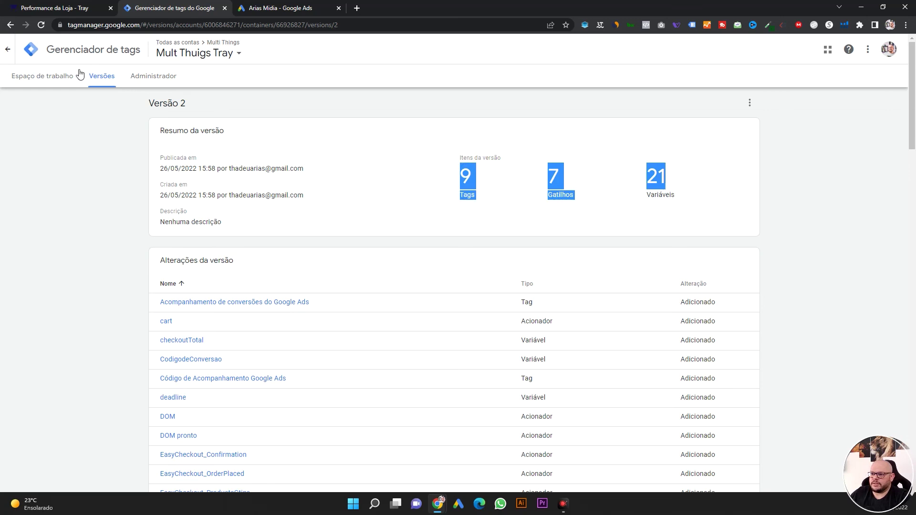
{"action": "left_click", "coordinate": [56, 82]}
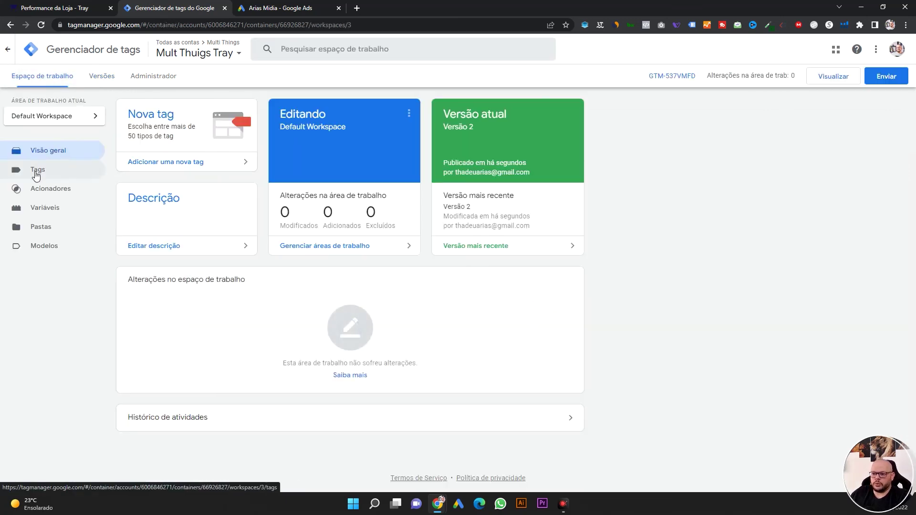
{"action": "left_click", "coordinate": [32, 171]}
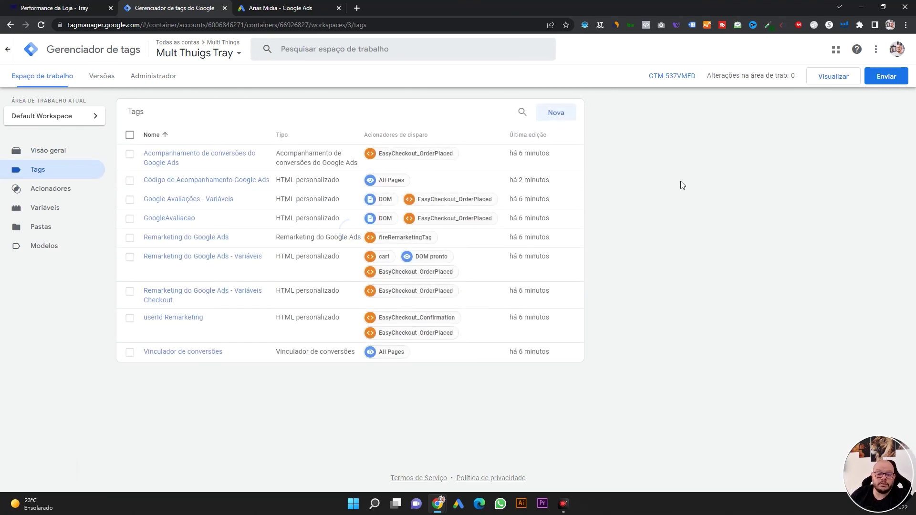